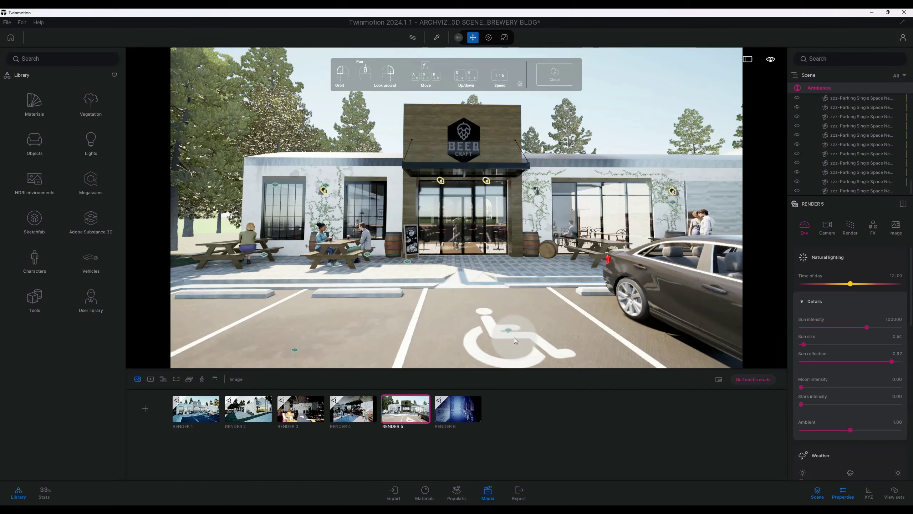
scroll(499, 322, "up", 3)
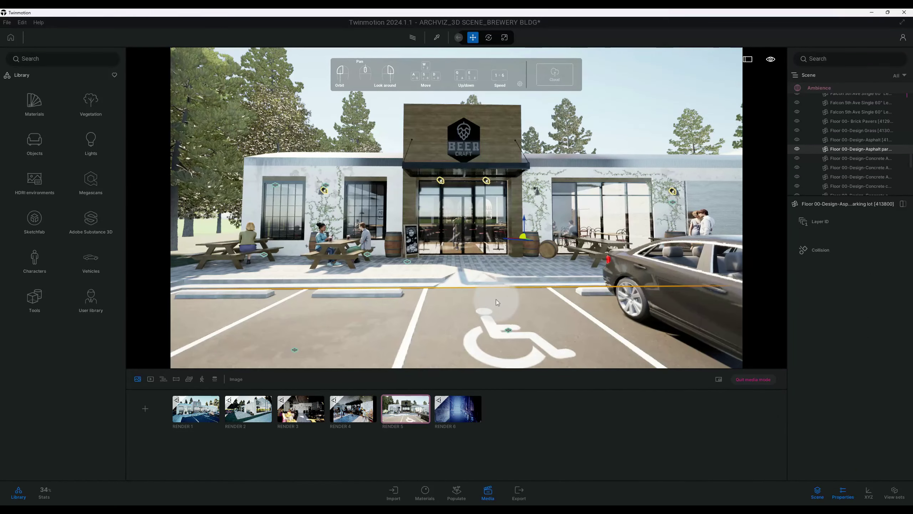
- Select the BEER CRAFT logo on the brewery facade while framing the front
left_click(468, 152)
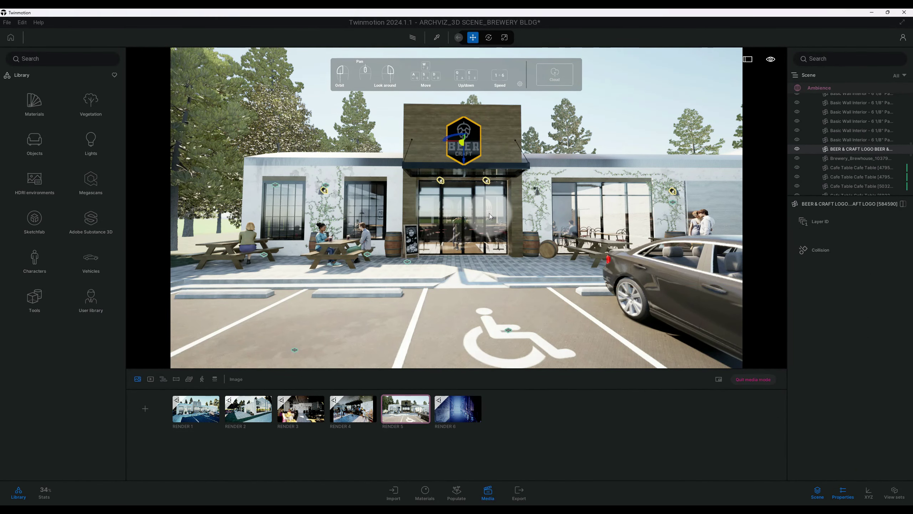
scroll(469, 275, "up", 1)
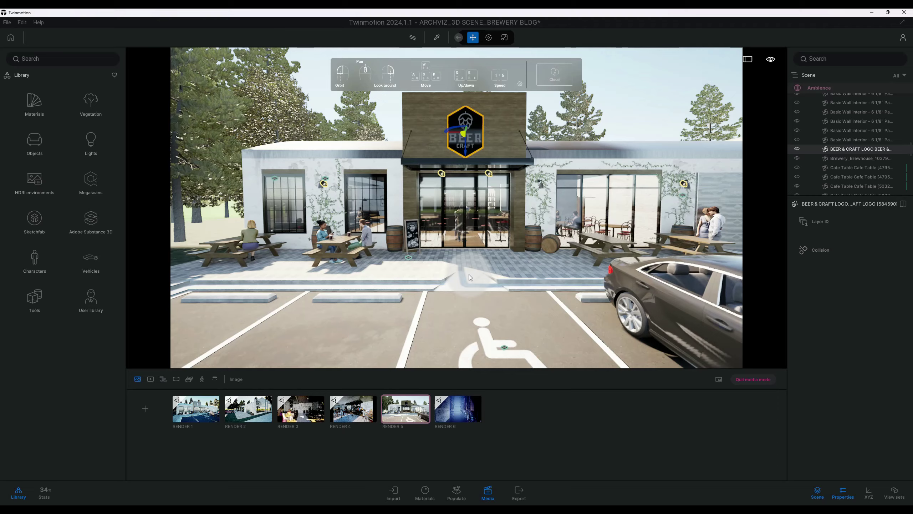
scroll(468, 281, "up", 1)
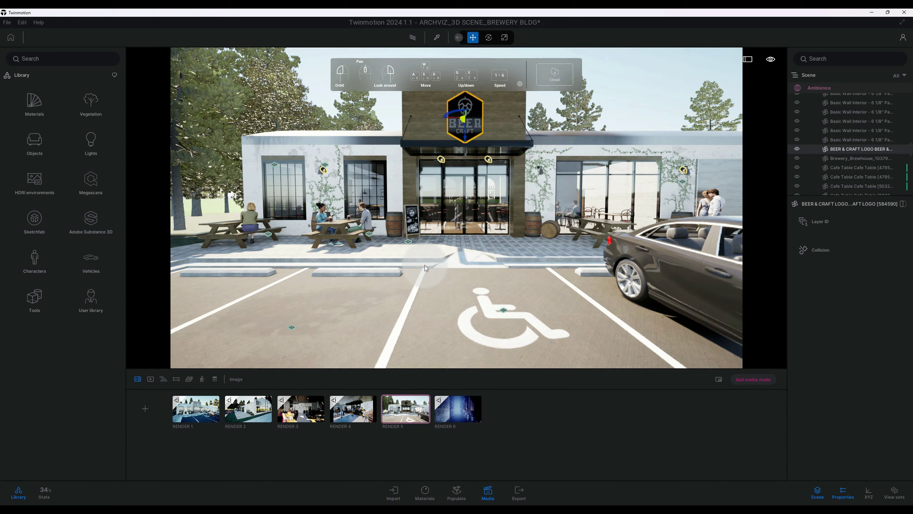
scroll(424, 264, "up", 2)
scroll(392, 281, "down", 2)
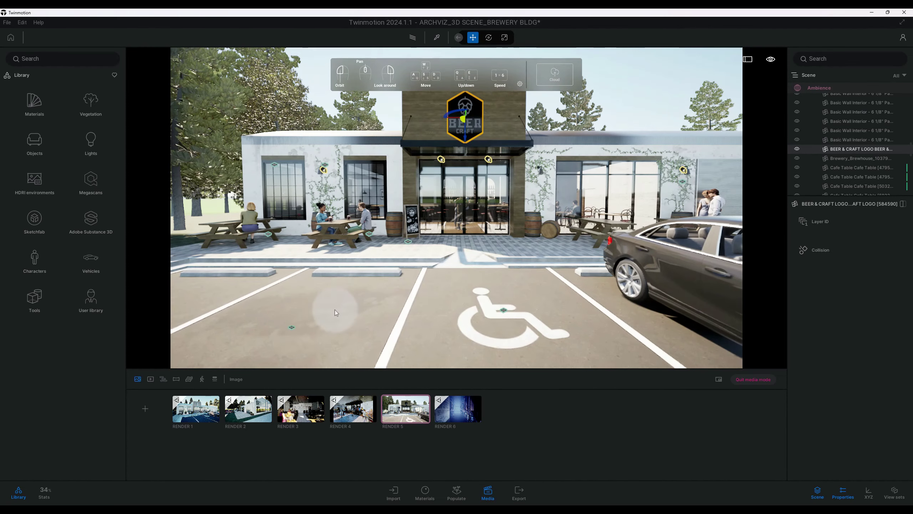
- Select the stain and accessible-parking decals, then orbit above the dark grey Sedan 02
left_click(293, 328)
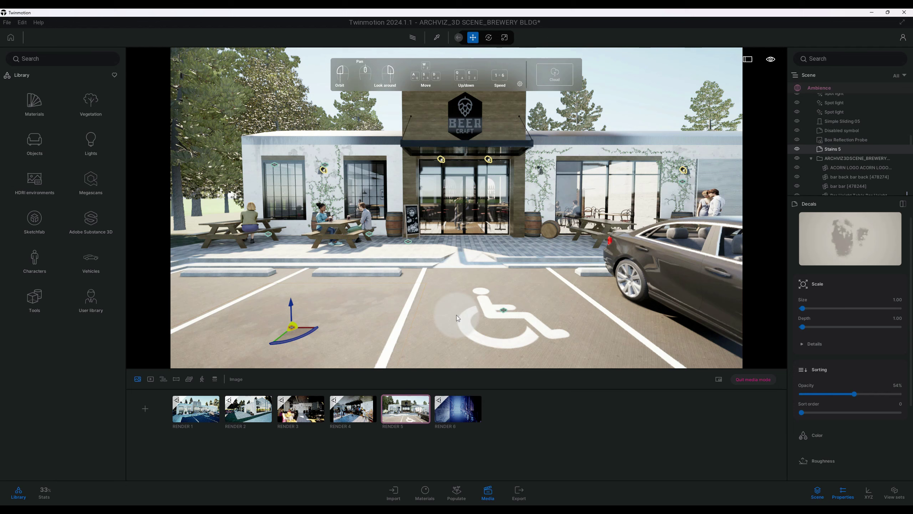
left_click(504, 310)
left_click_drag(476, 307, 481, 299)
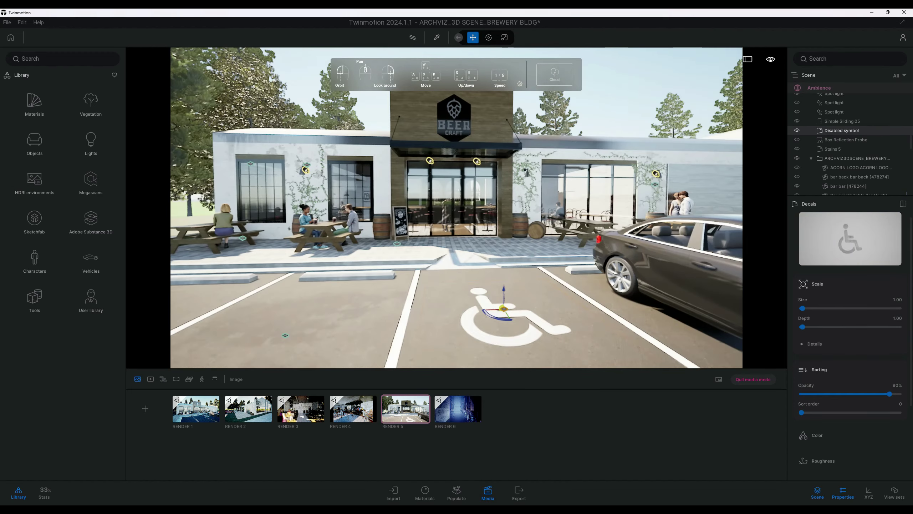
left_click(651, 254)
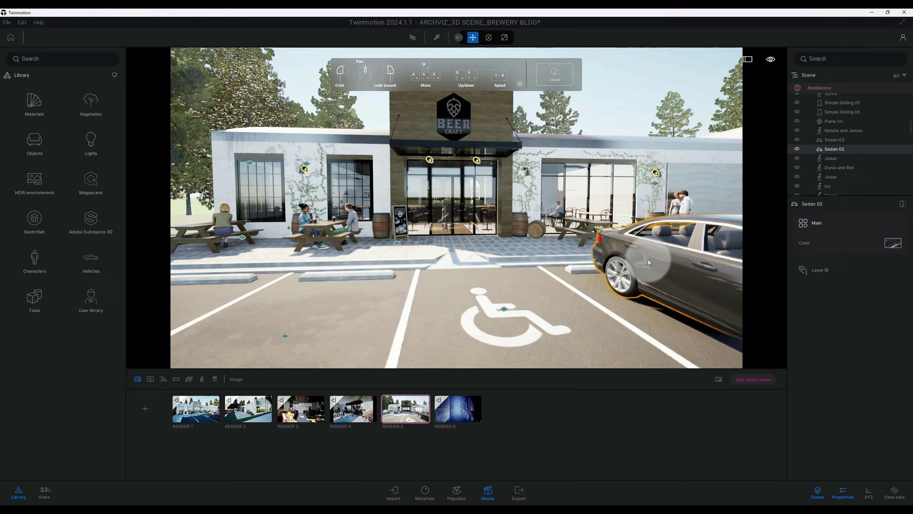
scroll(649, 259, "up", 5)
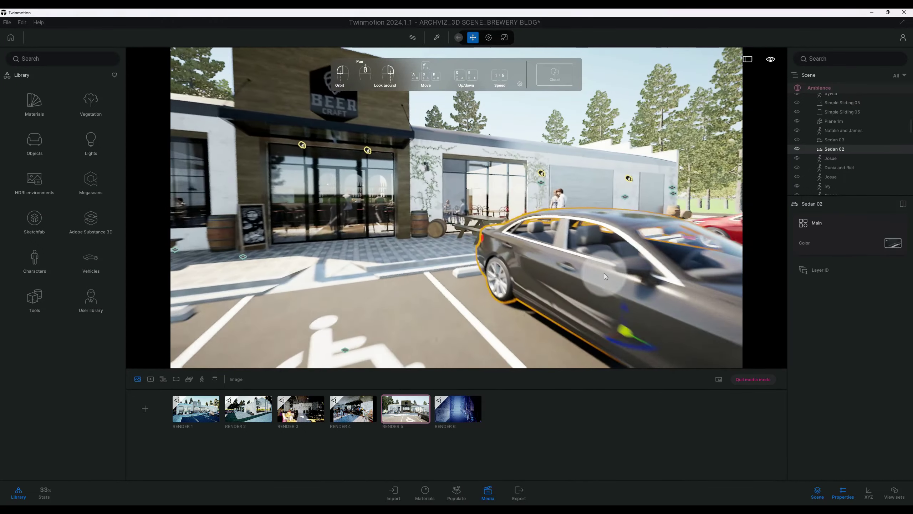
scroll(599, 275, "down", 5)
left_click_drag(610, 252, 592, 265)
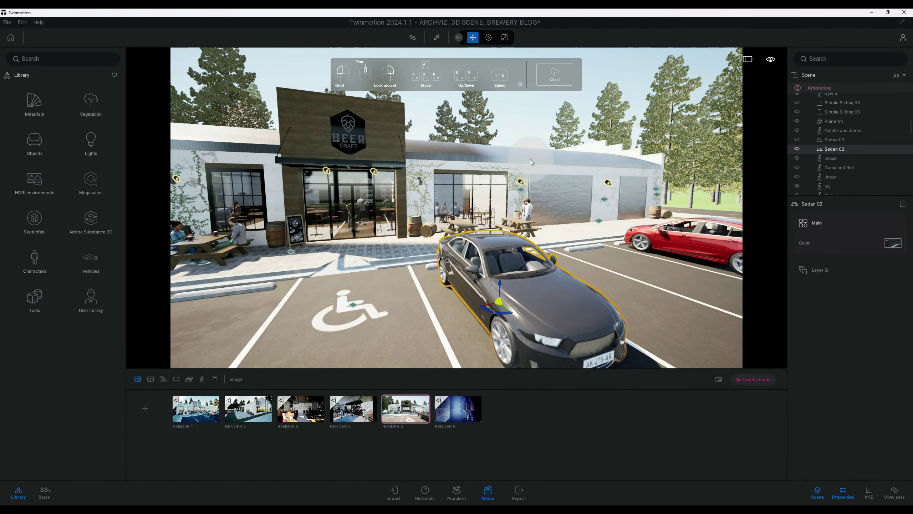
- Browse Sedan 02's paint colour swatches without changing them, then orbit toward the patio
left_click(438, 39)
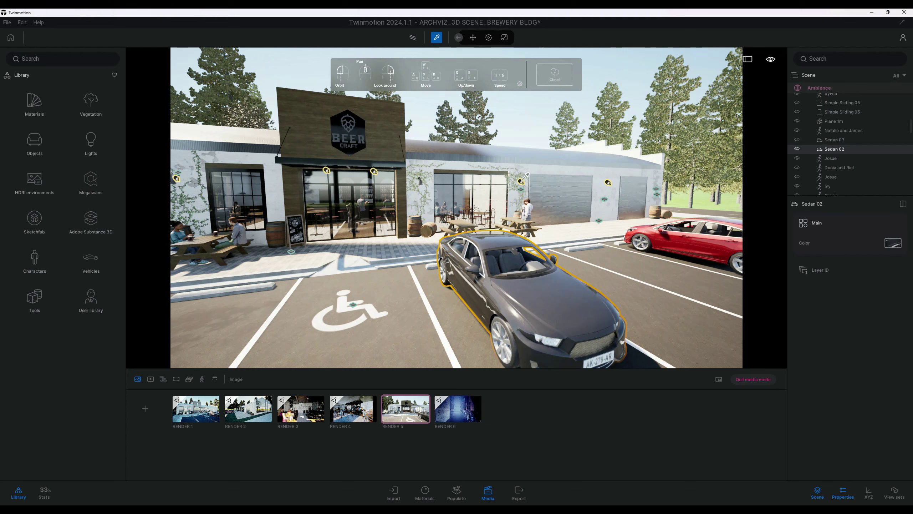
key("Escape")
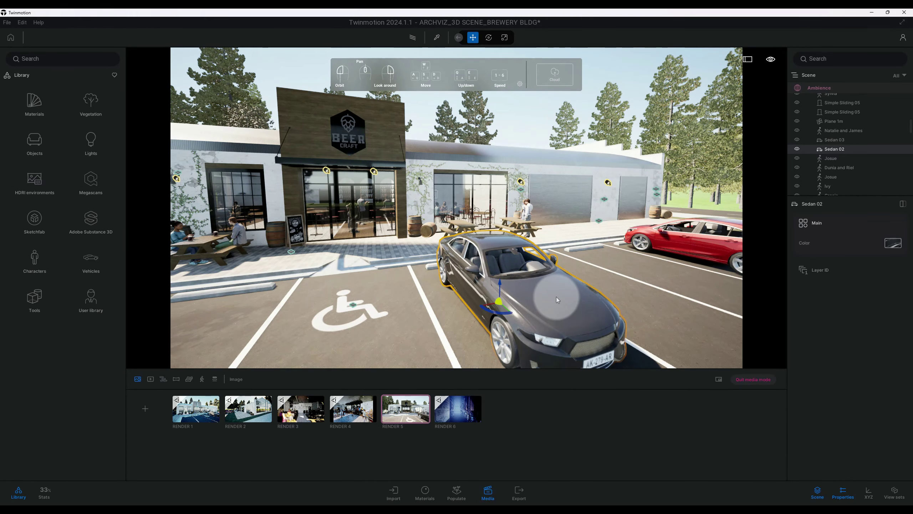
left_click(894, 243)
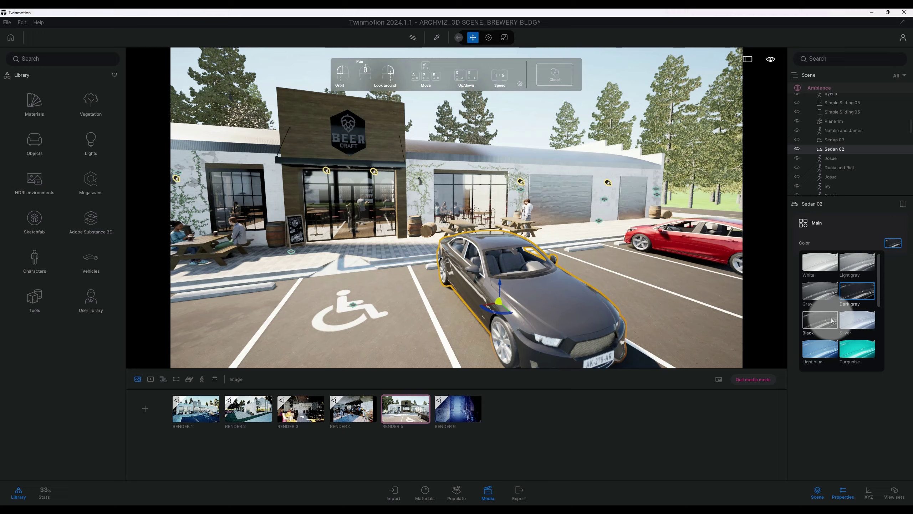
left_click(668, 296)
left_click_drag(668, 297, 476, 294)
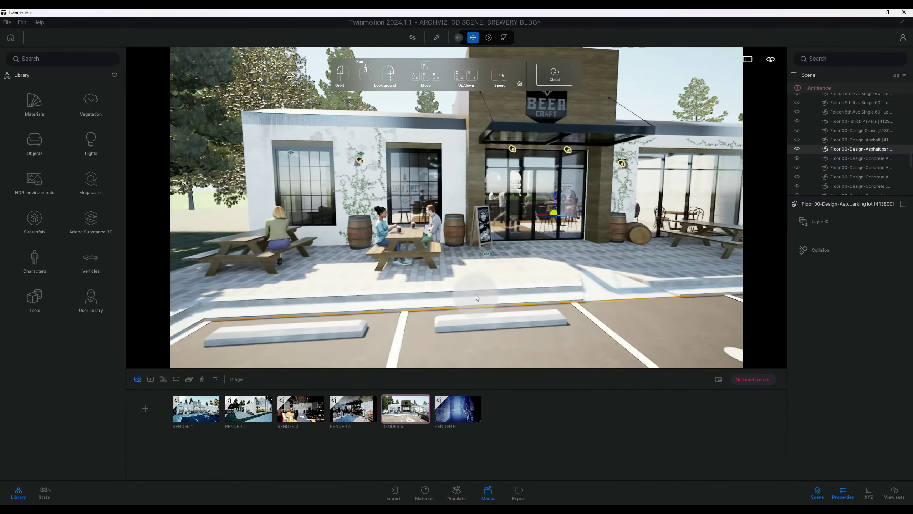
scroll(471, 291, "up", 5)
- Select Kevin and browse Library > Characters > Posed humans > Casual without swapping him
left_click(422, 249)
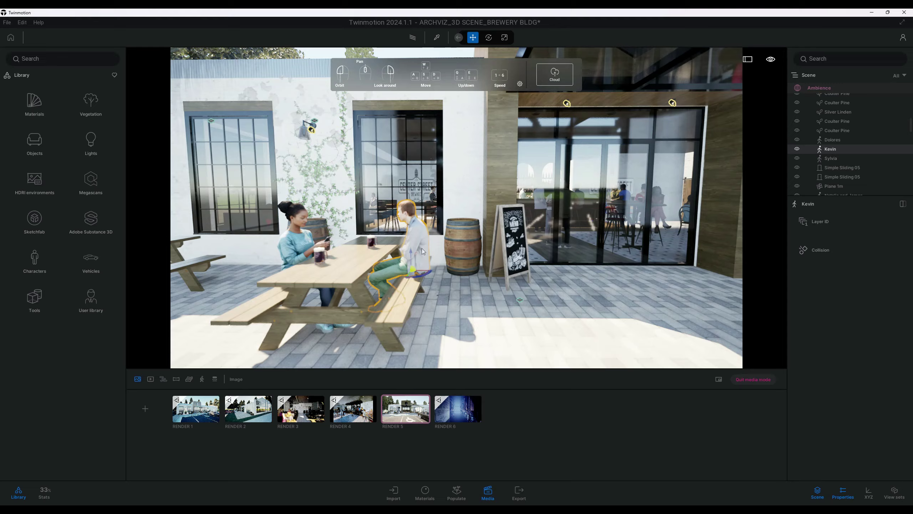
scroll(422, 249, "up", 3)
scroll(433, 268, "up", 3)
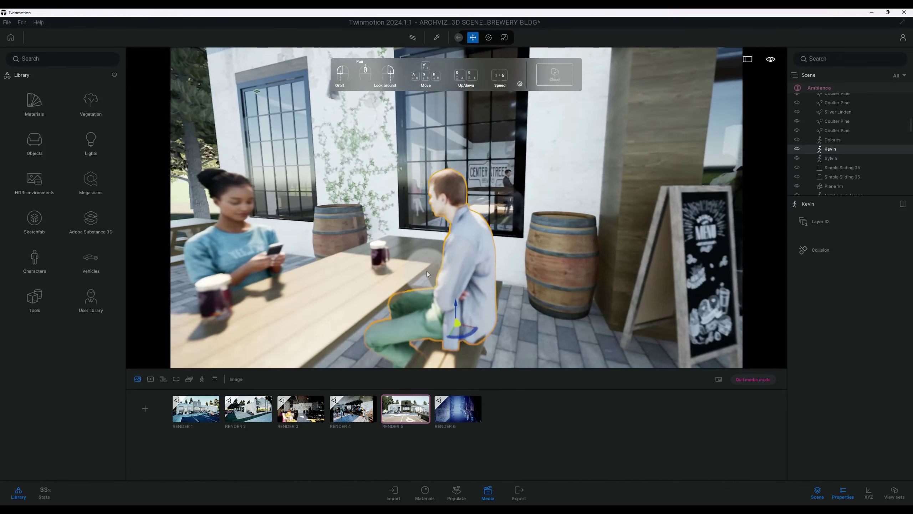
scroll(427, 271, "down", 5)
scroll(428, 271, "up", 2)
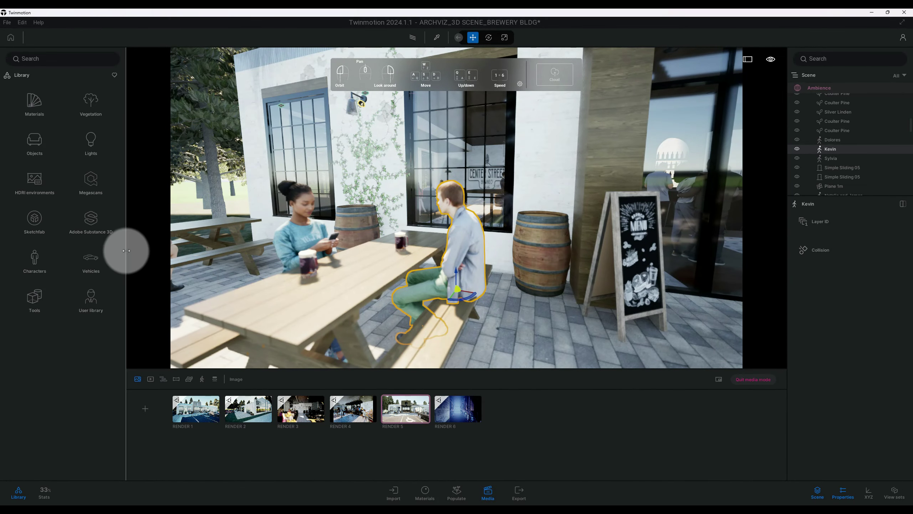
left_click(30, 263)
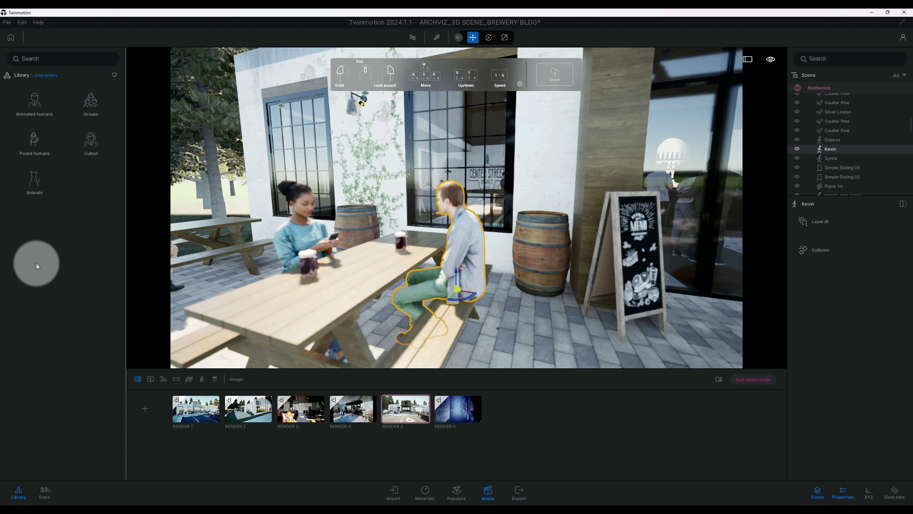
left_click(46, 139)
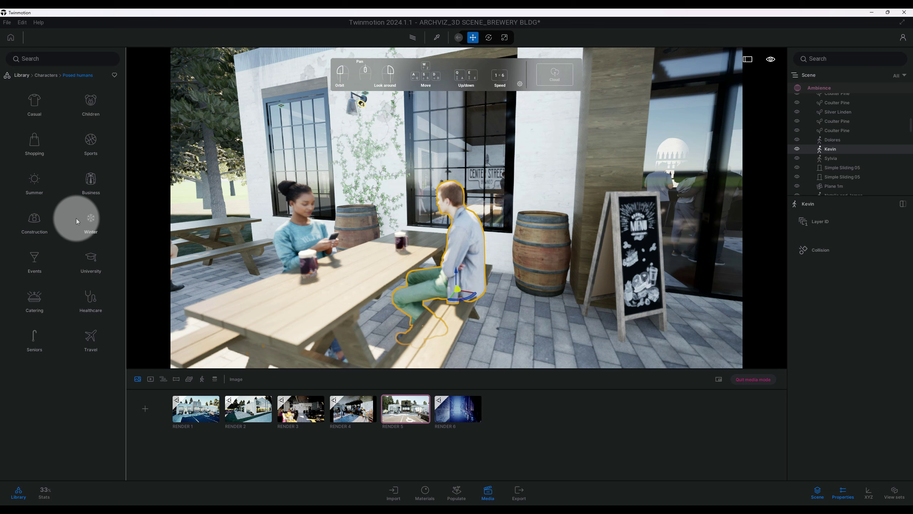
left_click(37, 104)
scroll(72, 186, "down", 3)
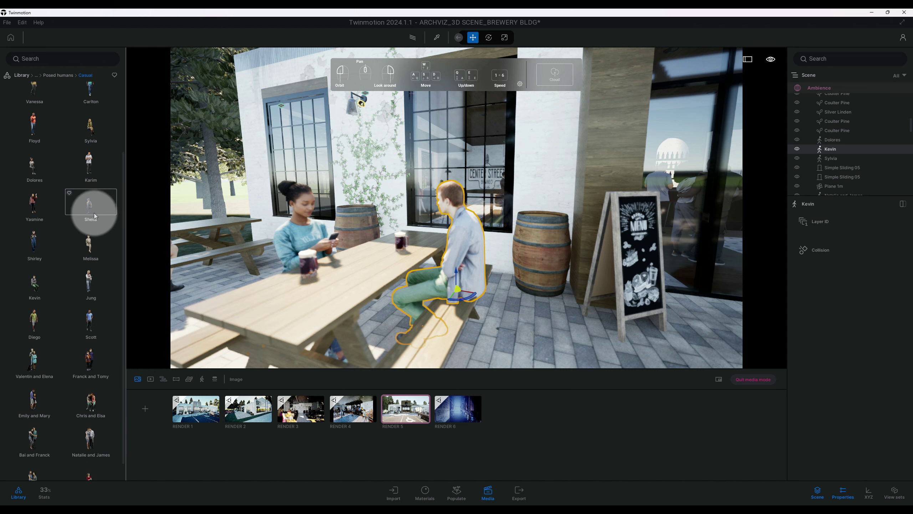
scroll(95, 216, "down", 1)
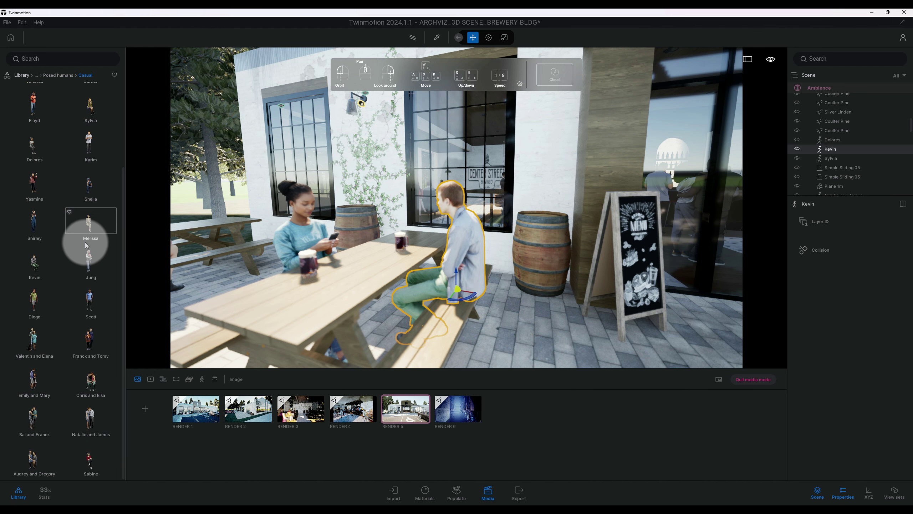
left_click(21, 75)
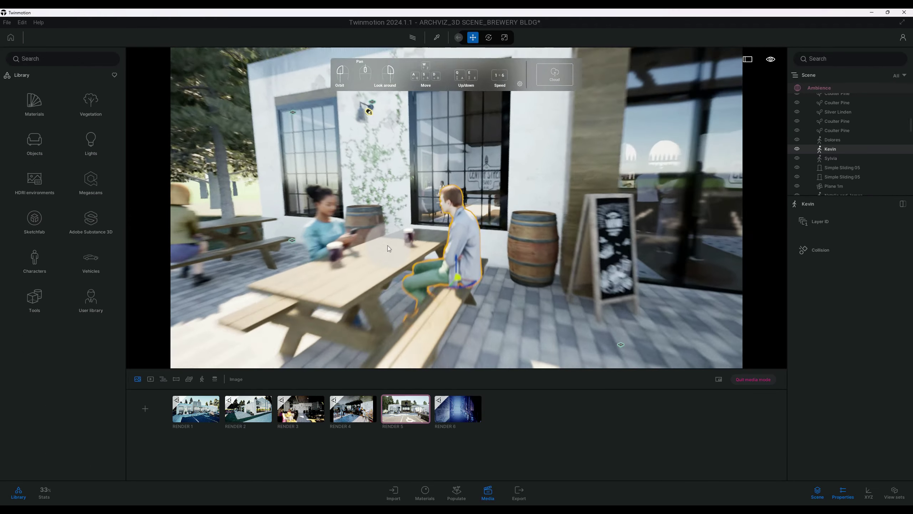
- Select the beer mug, clear the Beer library search and select the IES 04 light
left_click(303, 265)
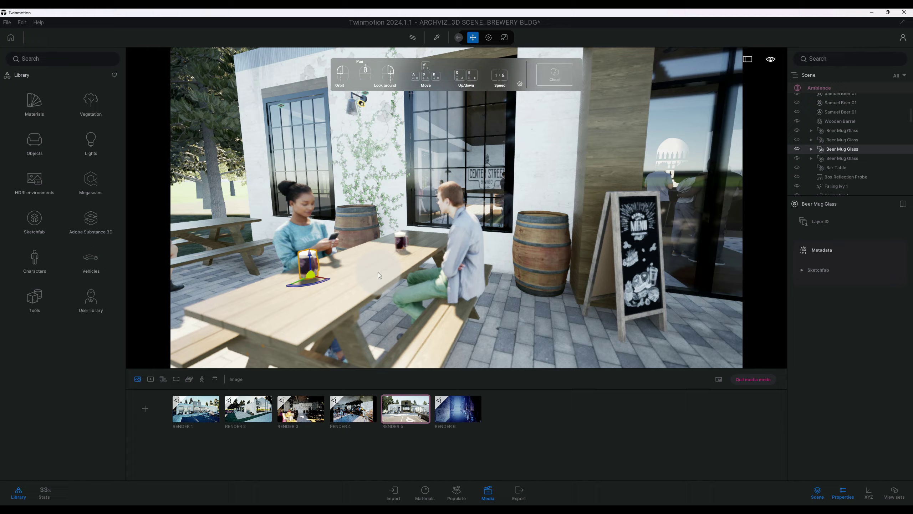
scroll(378, 272, "down", 5)
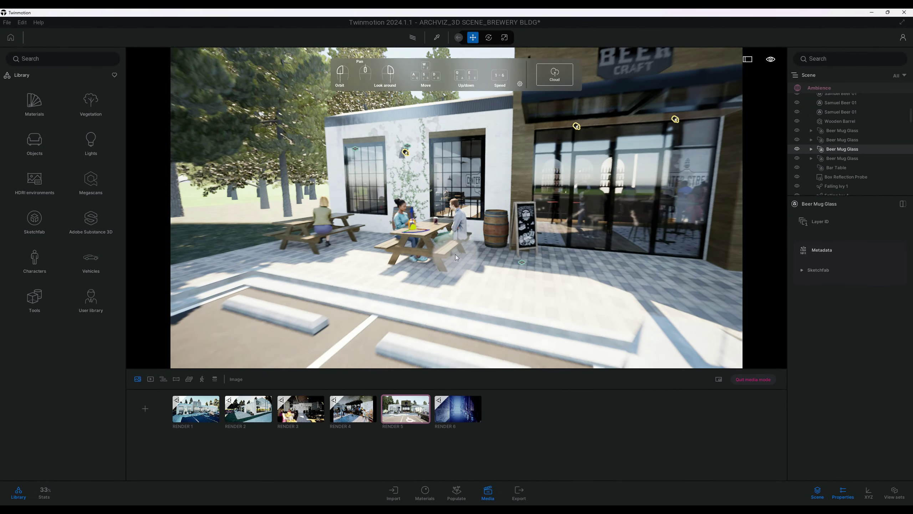
left_click_drag(392, 256, 458, 254)
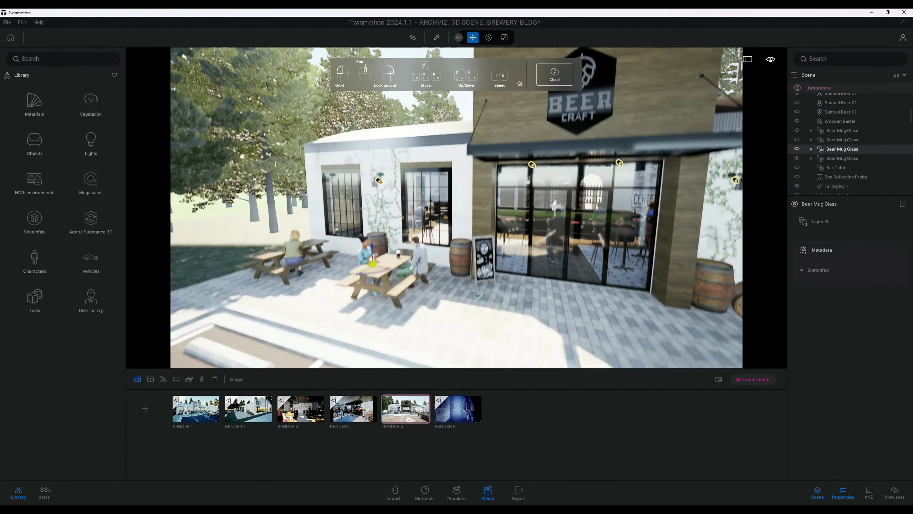
scroll(411, 234, "up", 5)
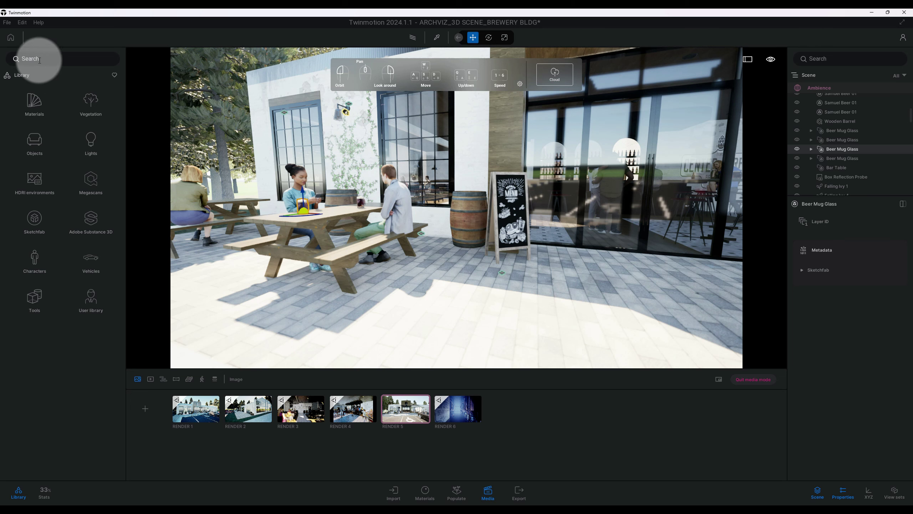
type("B")
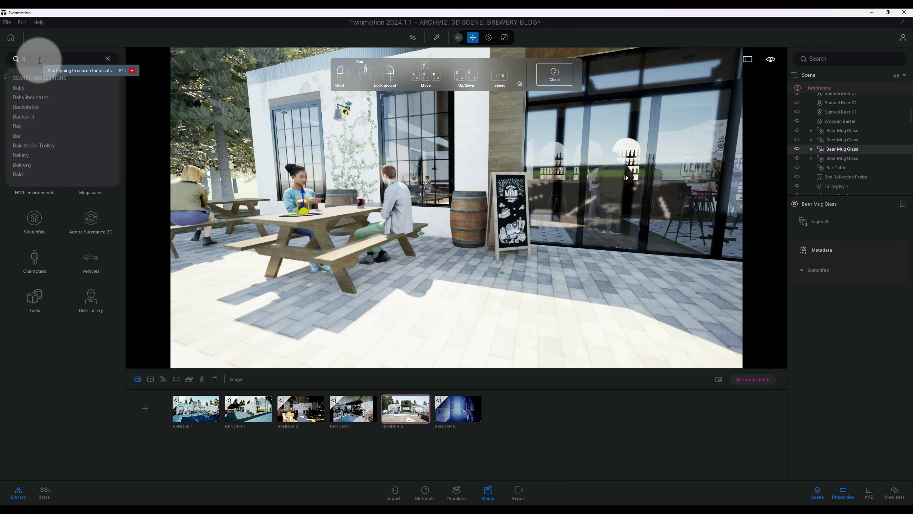
type("eer")
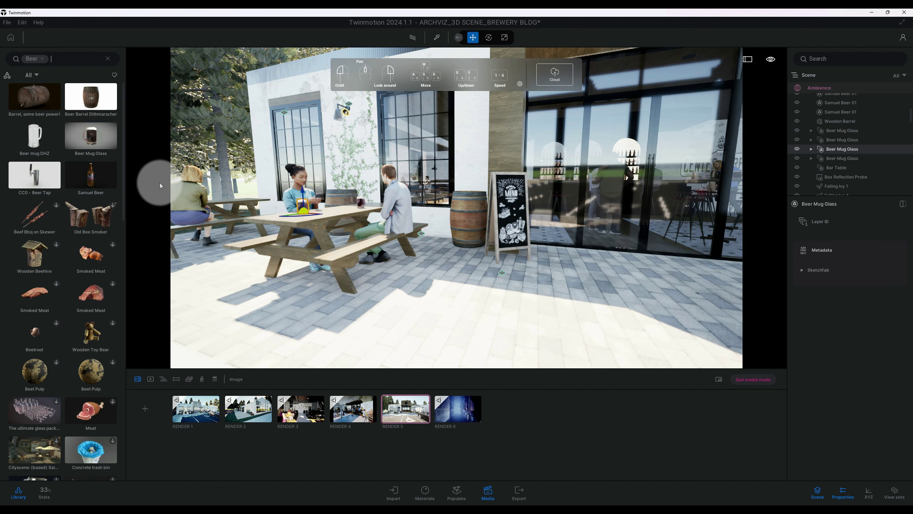
left_click(42, 59)
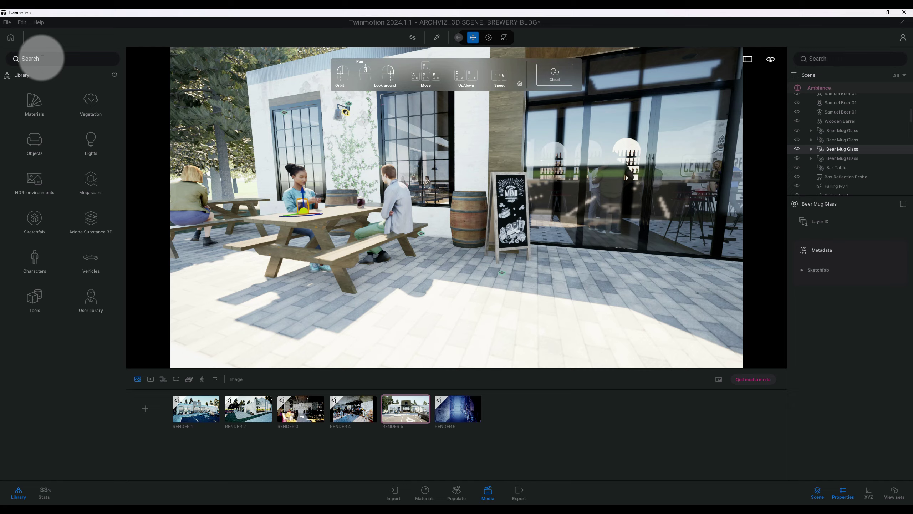
scroll(421, 263, "down", 3)
scroll(421, 262, "up", 5)
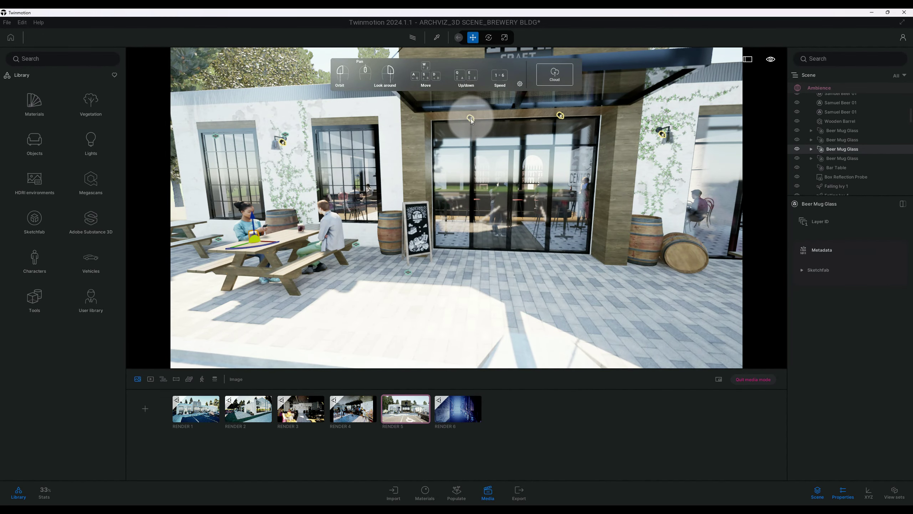
left_click(472, 119)
scroll(473, 125, "up", 3)
scroll(474, 131, "down", 3)
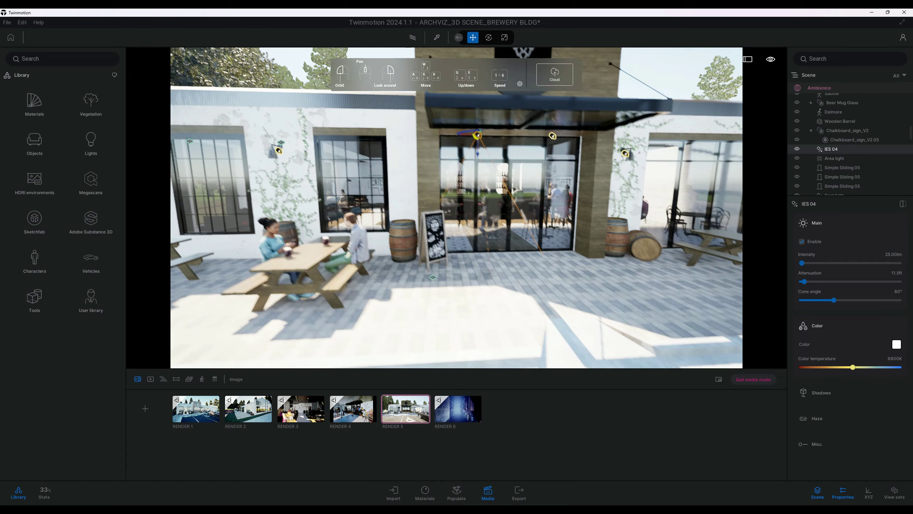
scroll(482, 139, "up", 3)
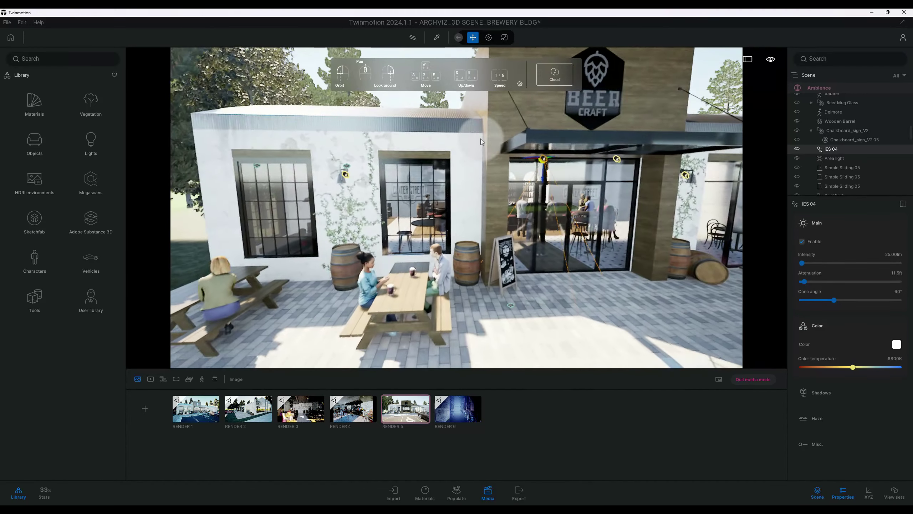
scroll(398, 162, "up", 3)
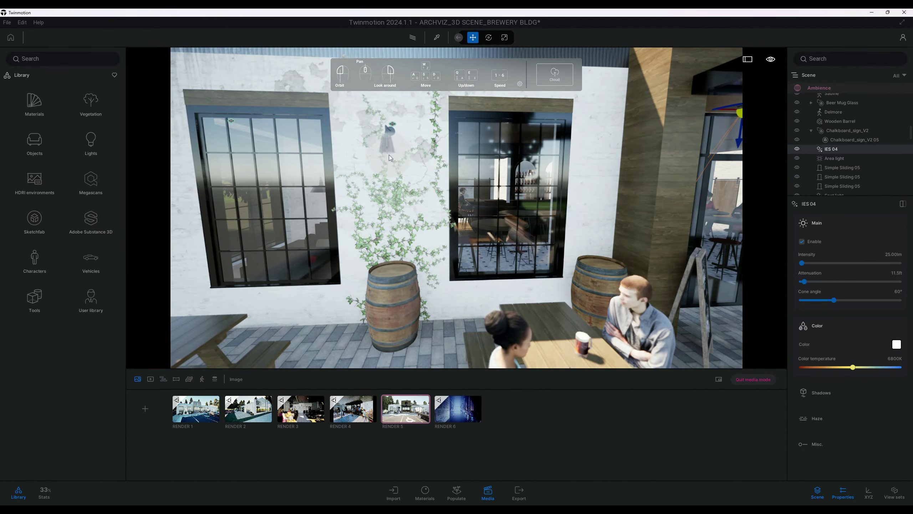
- Inspect Growing Ivy 1, the Damaged wall 1 decal, the left picnic table and Chalkboard_sign_V2
left_click(393, 186)
scroll(395, 188, "down", 3)
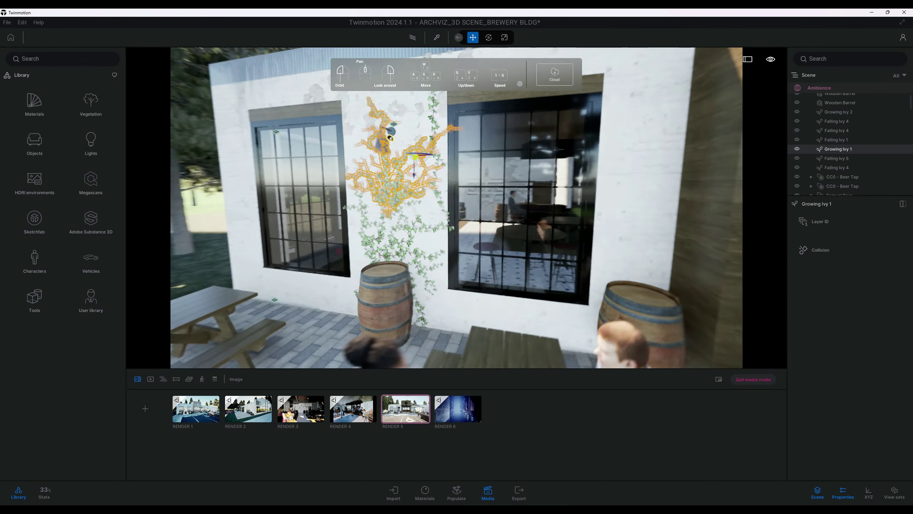
scroll(370, 180, "down", 3)
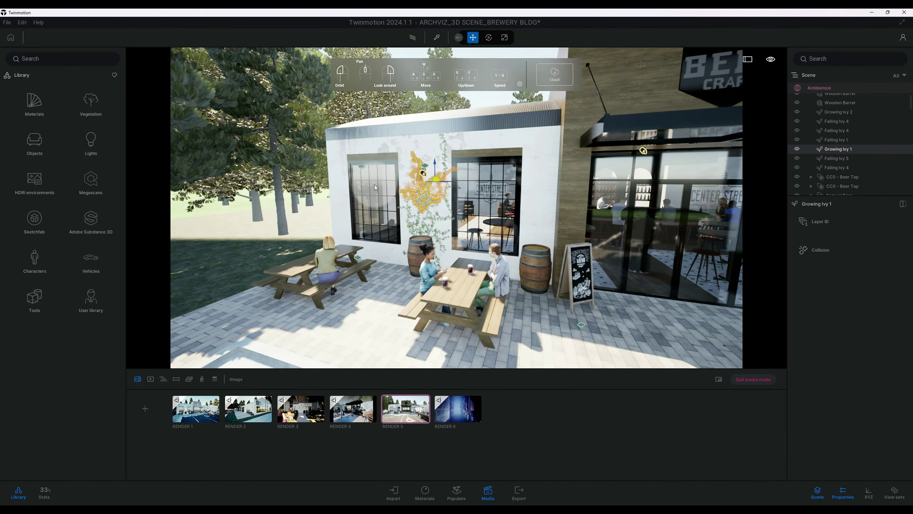
scroll(379, 187, "up", 3)
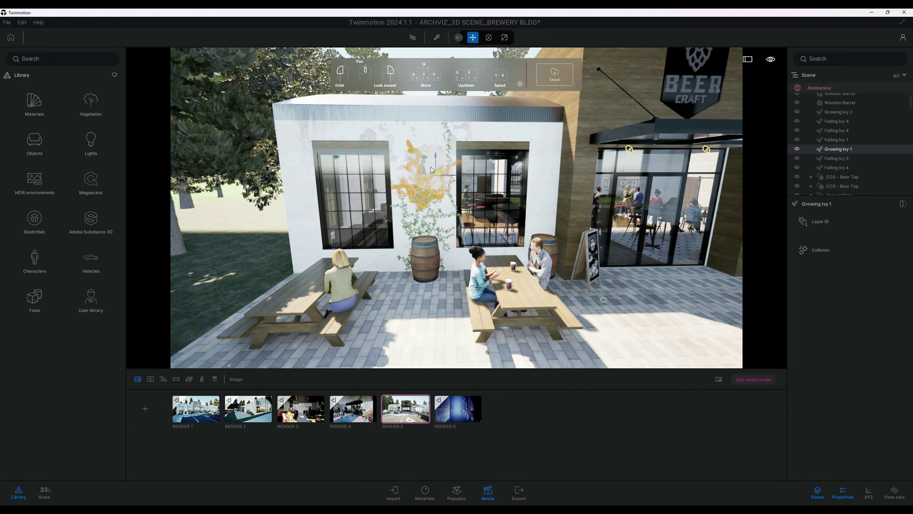
scroll(423, 152, "up", 3)
scroll(418, 152, "up", 3)
scroll(418, 156, "up", 3)
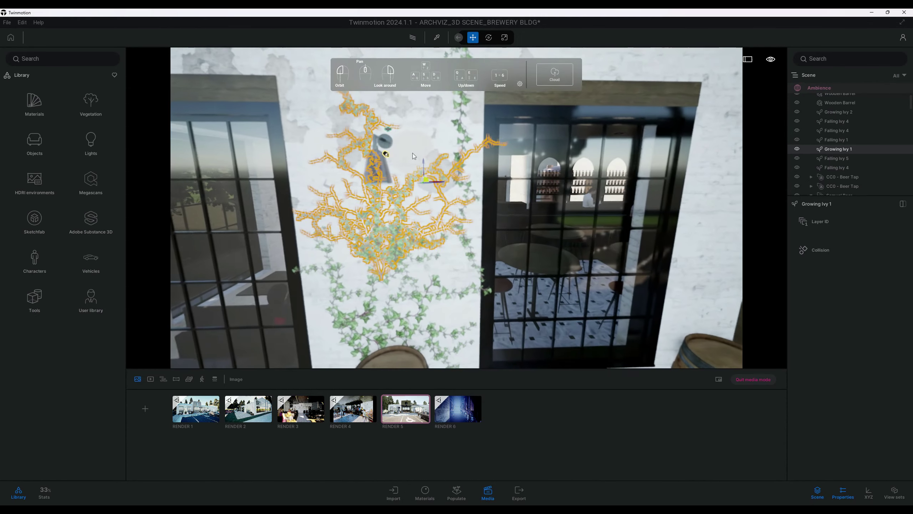
scroll(411, 151, "up", 3)
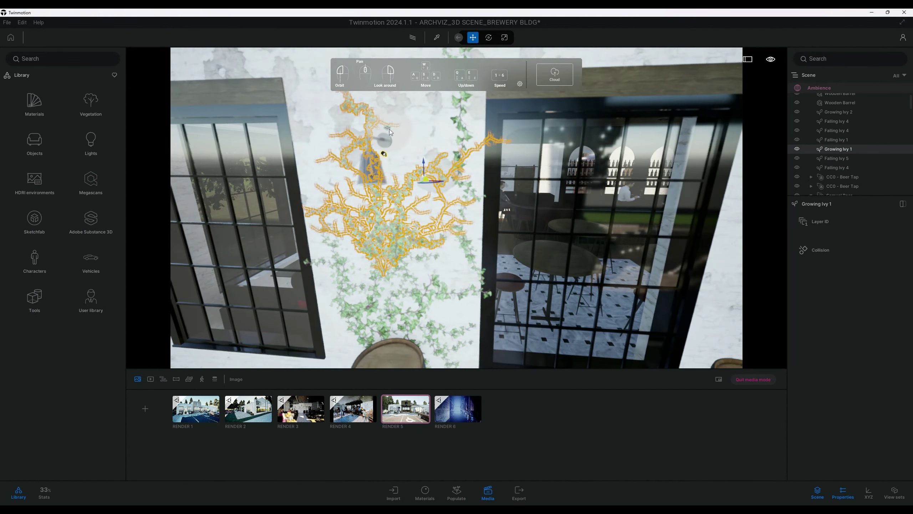
left_click(396, 144)
scroll(418, 166, "down", 3)
scroll(416, 168, "down", 3)
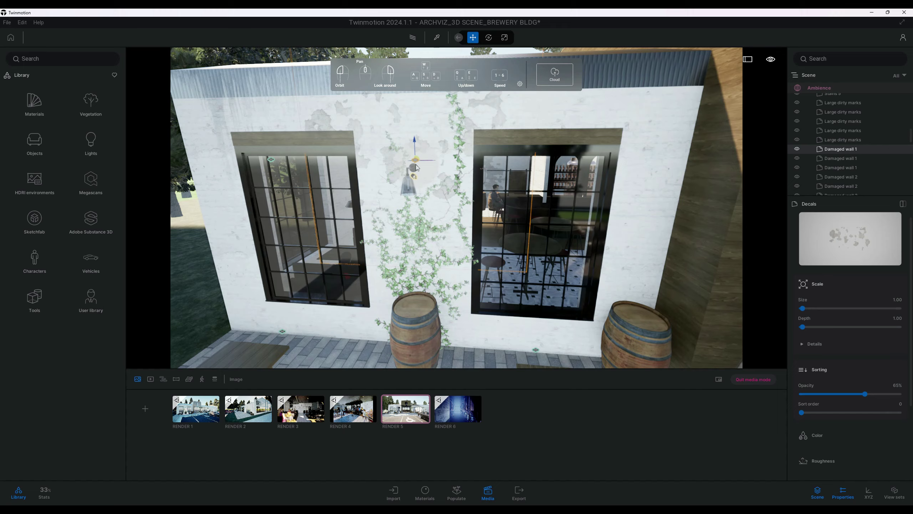
key("Right")
scroll(414, 172, "down", 5)
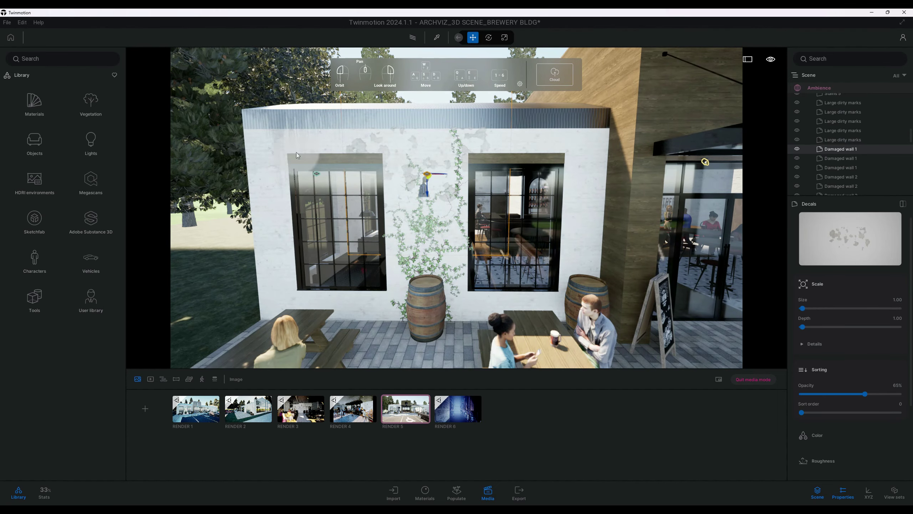
scroll(426, 144, "down", 5)
scroll(422, 146, "down", 3)
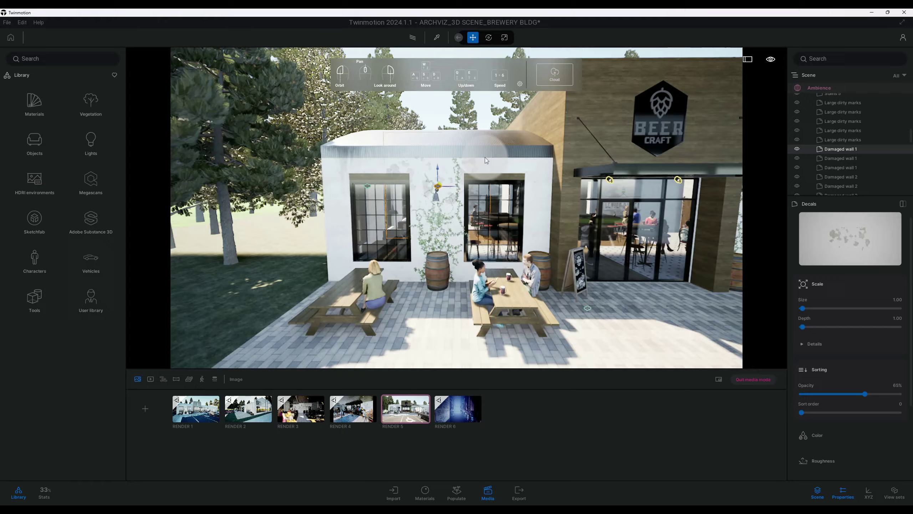
scroll(489, 158, "up", 3)
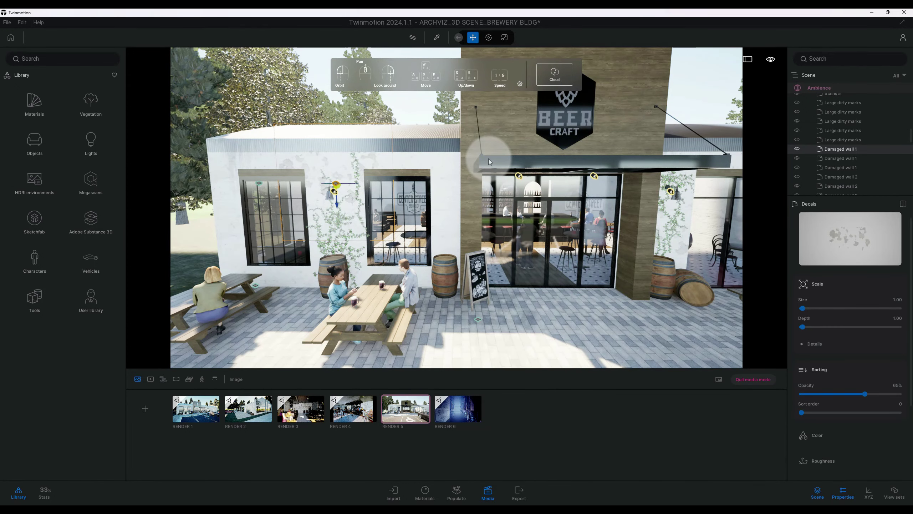
scroll(453, 158, "down", 5)
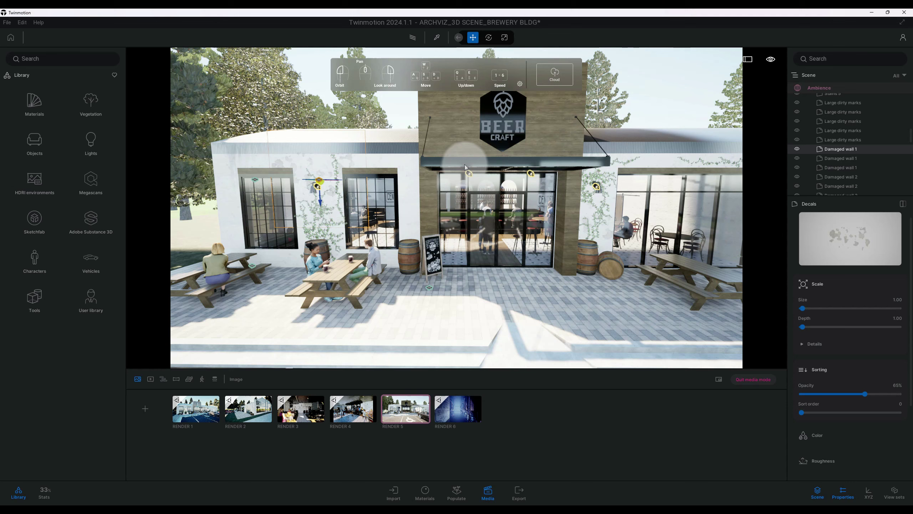
scroll(474, 167, "down", 1)
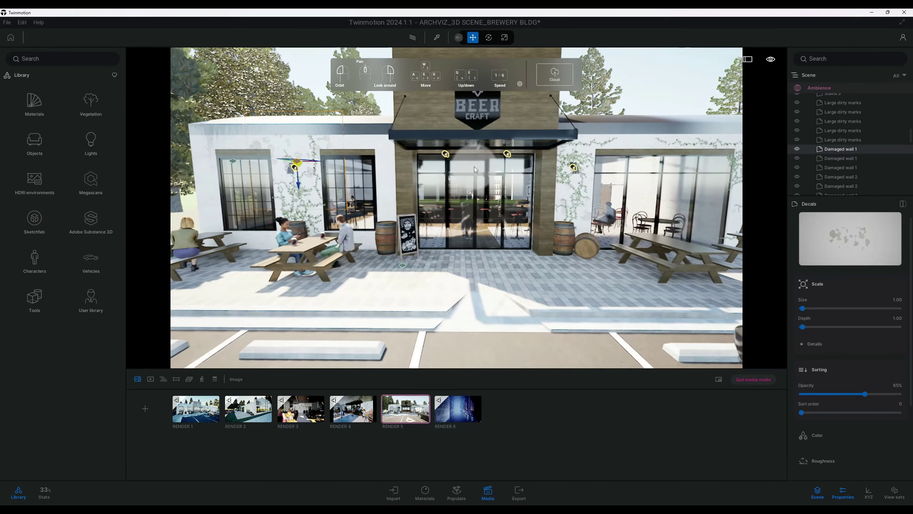
scroll(500, 186, "up", 3)
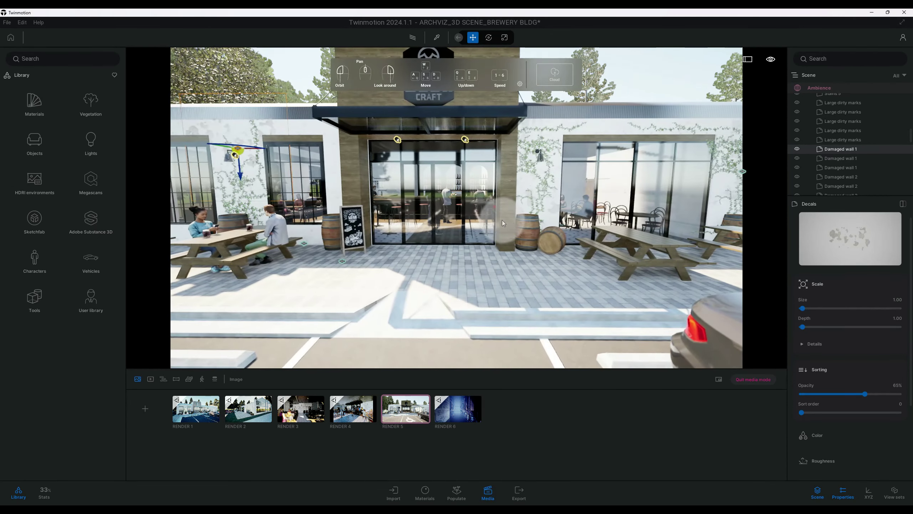
scroll(502, 220, "down", 2)
left_click(240, 242)
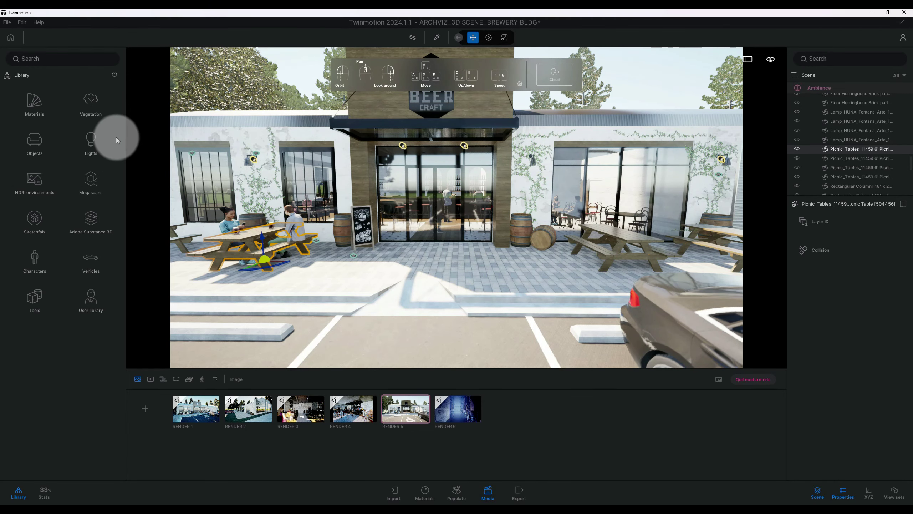
scroll(261, 227, "down", 1)
scroll(311, 258, "up", 3)
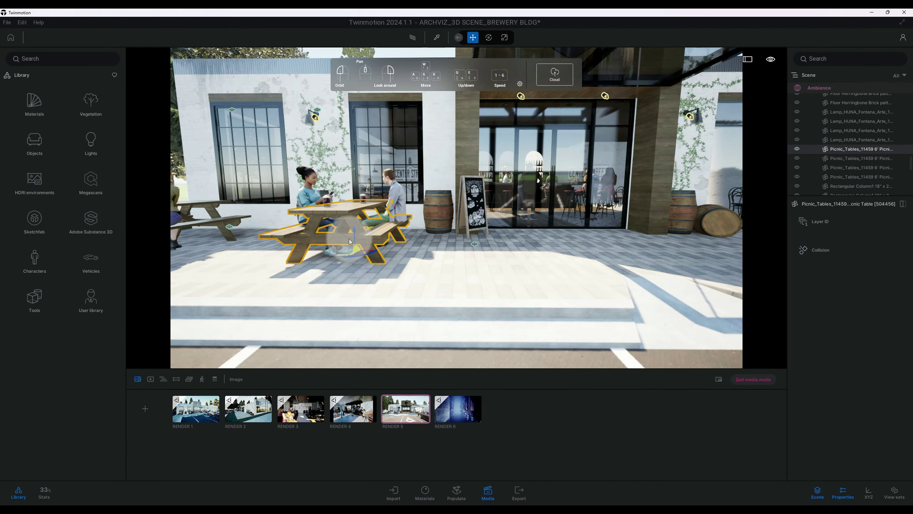
scroll(391, 239, "up", 1)
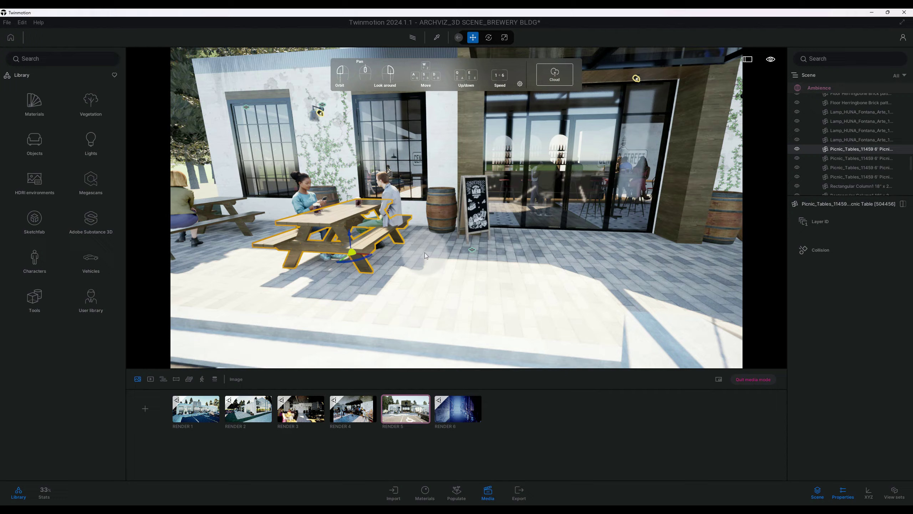
left_click(385, 214)
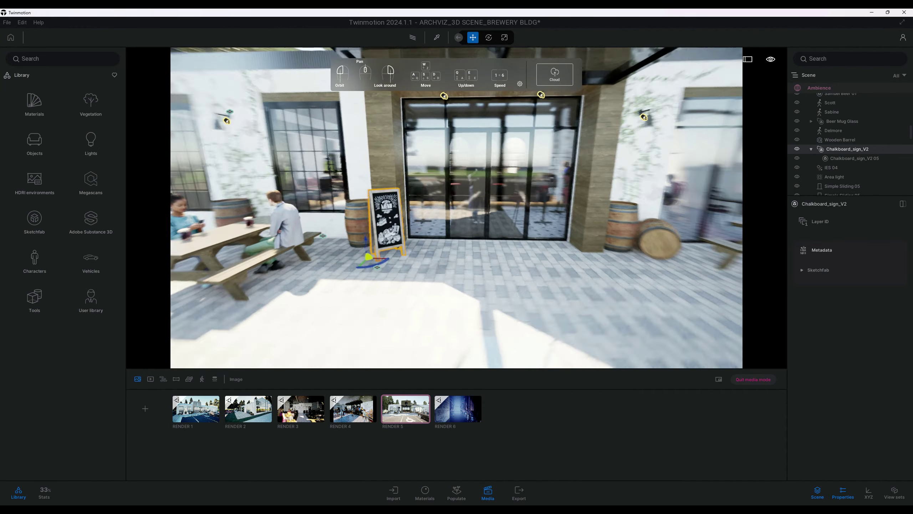
scroll(427, 246, "down", 2)
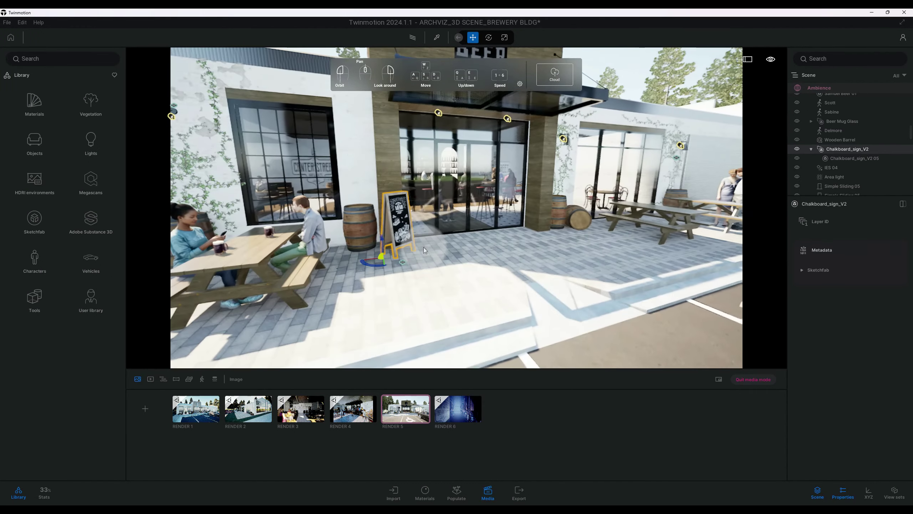
scroll(423, 247, "up", 3)
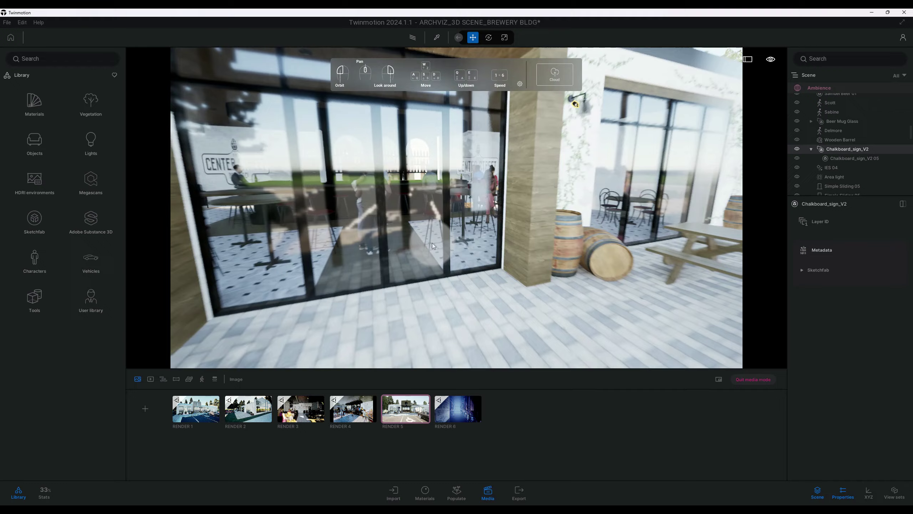
scroll(433, 243, "down", 3)
scroll(416, 270, "up", 2)
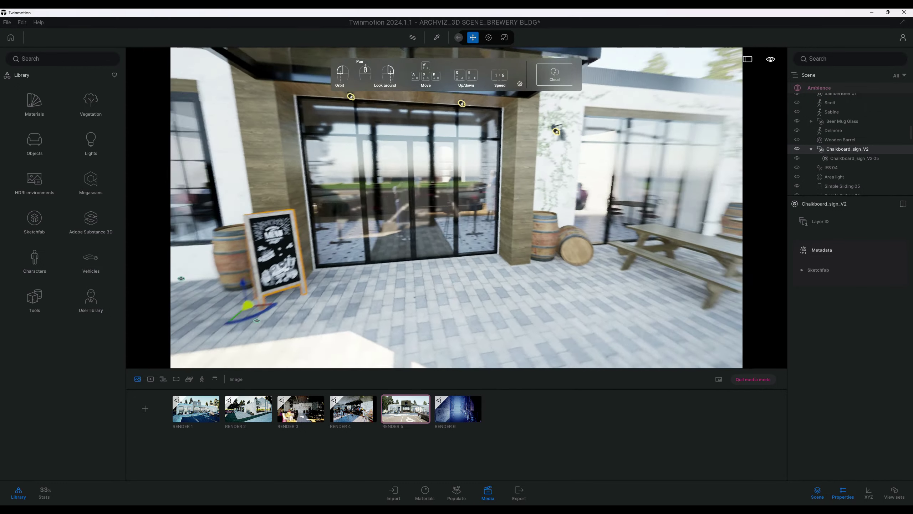
scroll(453, 272, "up", 3)
scroll(453, 271, "up", 5)
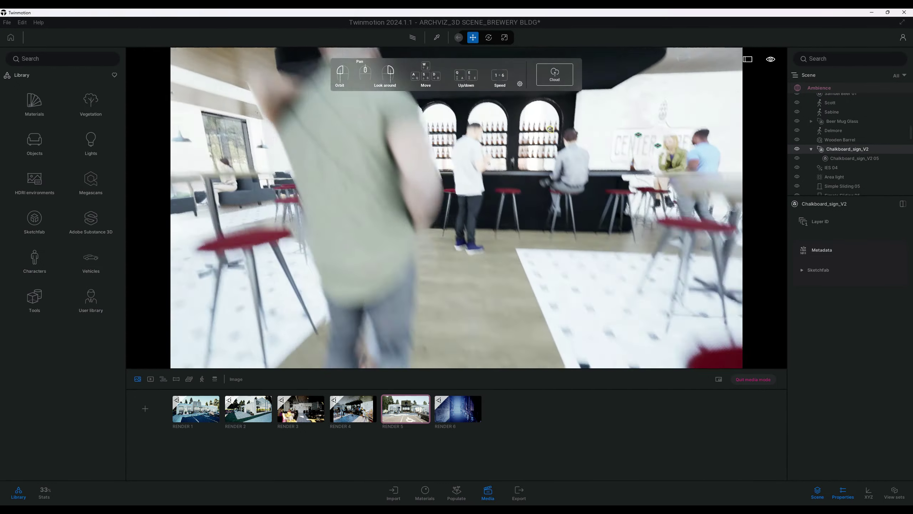
scroll(425, 260, "down", 3)
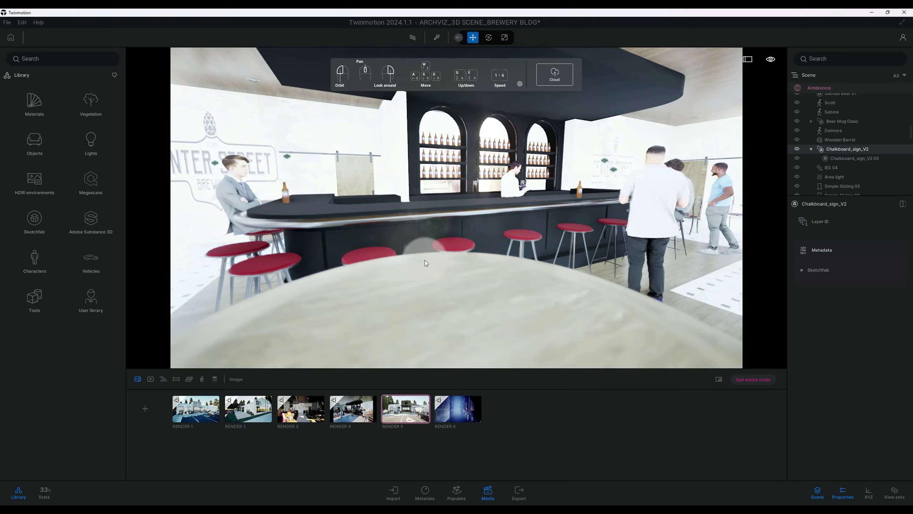
- Turn the view left and select the Center Street sign decal
left_click_drag(417, 260, 471, 260)
left_click_drag(414, 253, 383, 252)
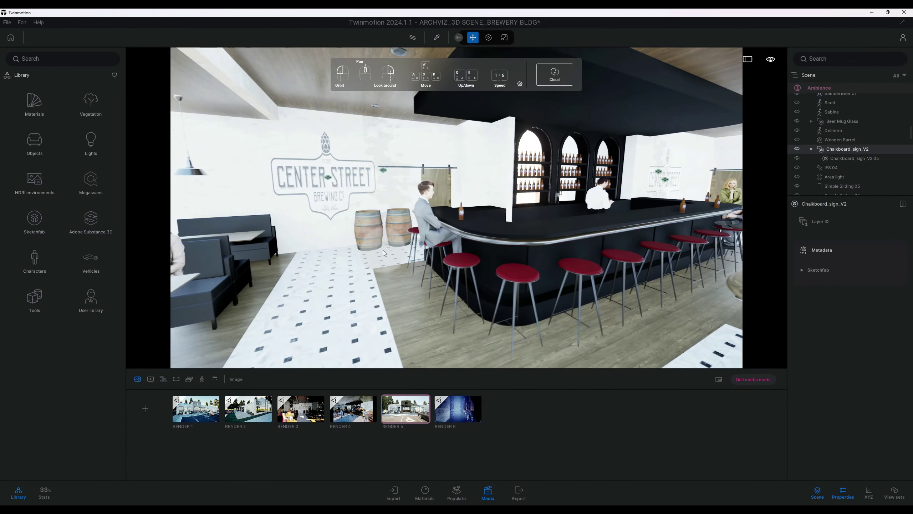
left_click(330, 182)
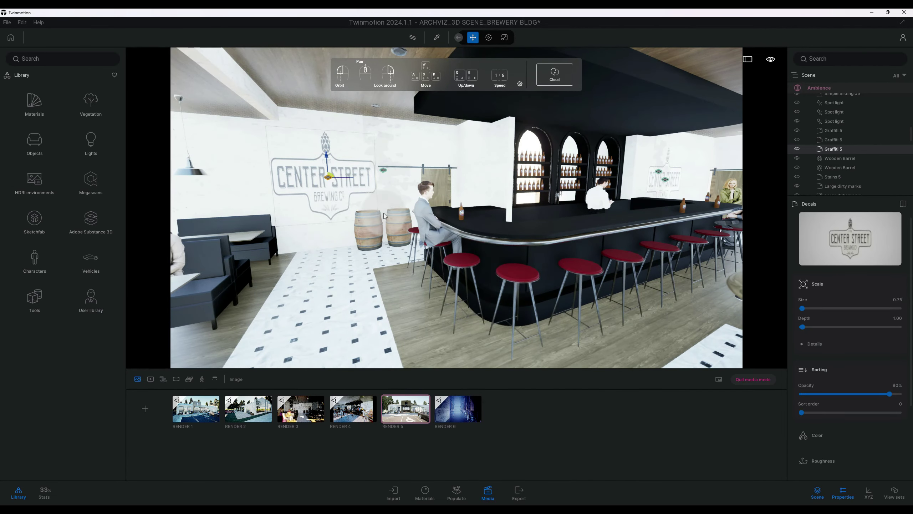
scroll(438, 253, "up", 3)
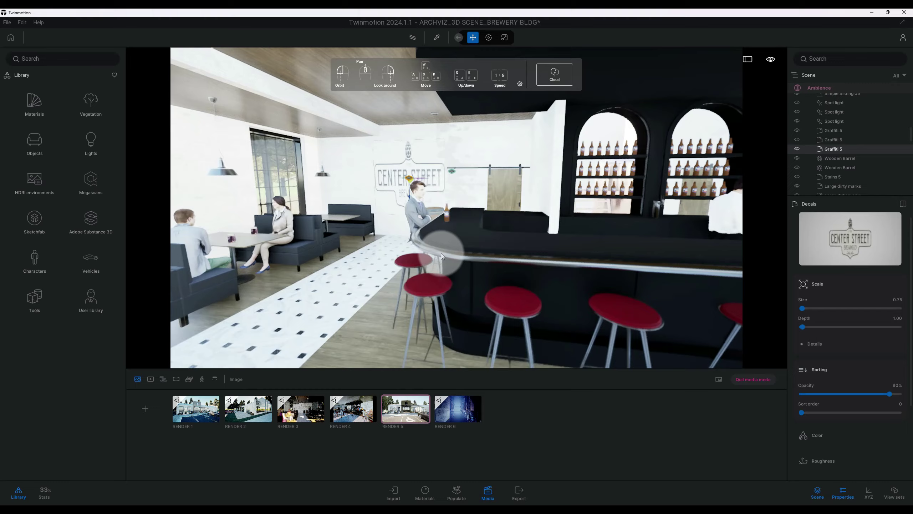
scroll(441, 252, "down", 5)
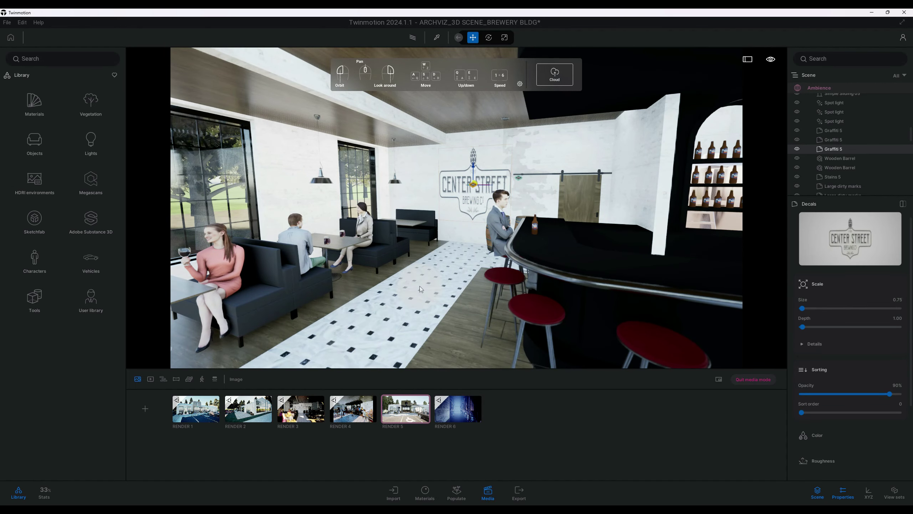
- Orbit around the bar, selecting a shelf beer bottle and two bar stools
left_click_drag(429, 291, 556, 213)
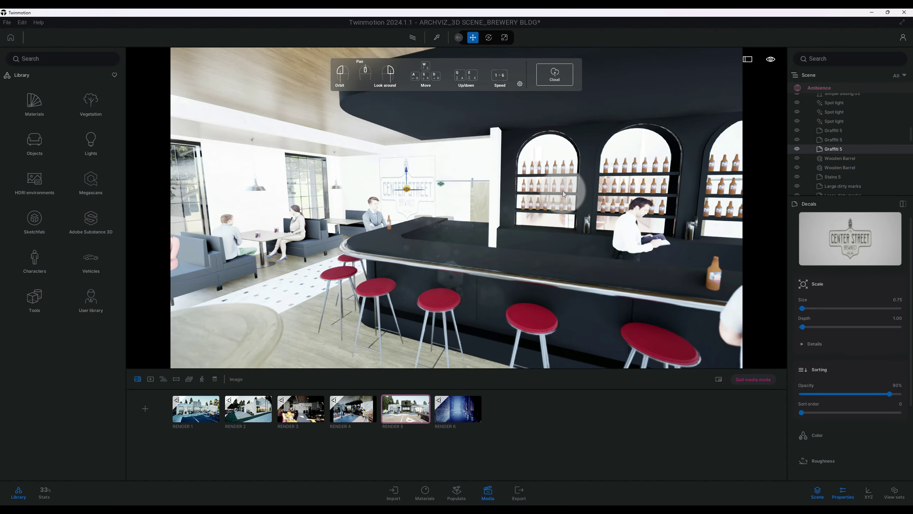
left_click(563, 187)
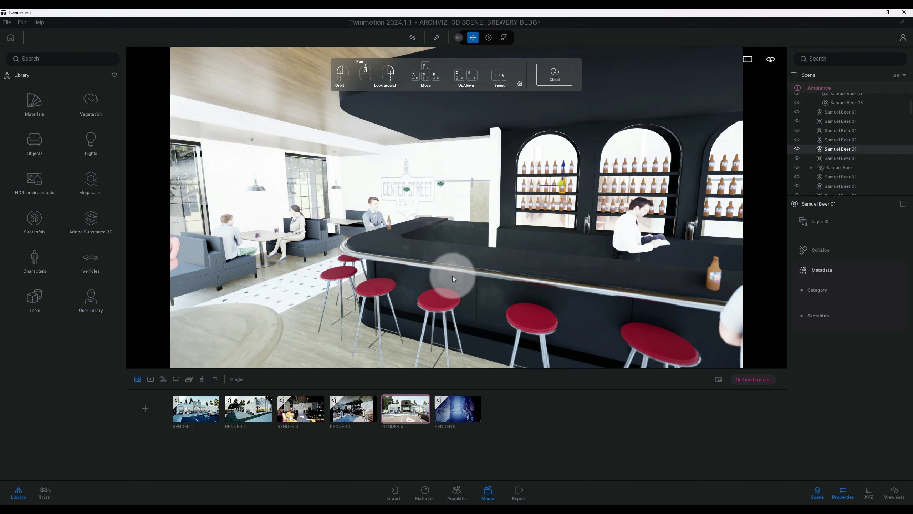
left_click(382, 290)
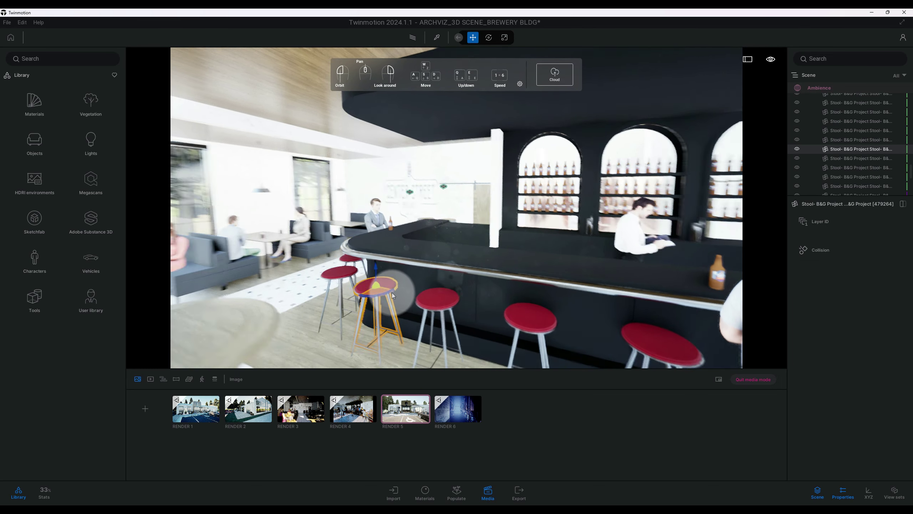
left_click_drag(382, 290, 392, 297)
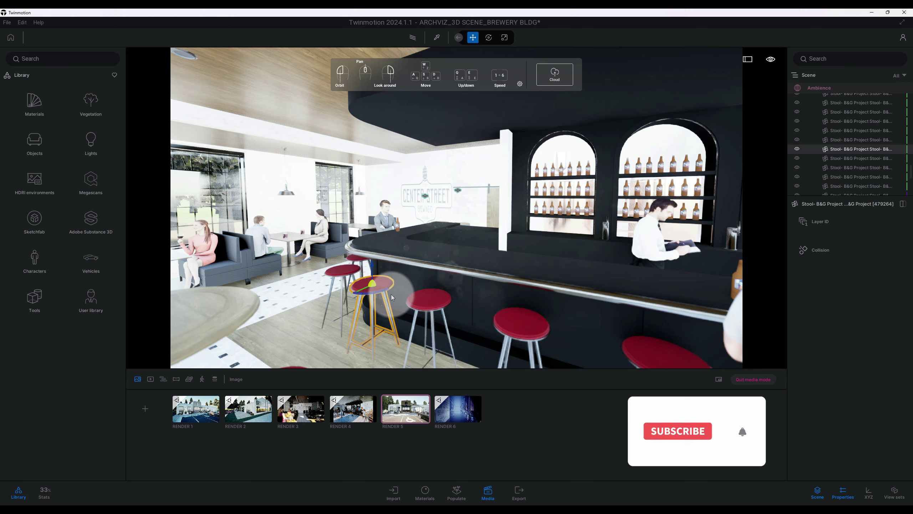
mouse_move(391, 297)
left_mouse_down()
mouse_move(409, 288)
mouse_move(393, 265)
mouse_move(262, 238)
left_mouse_up()
left_click(425, 275)
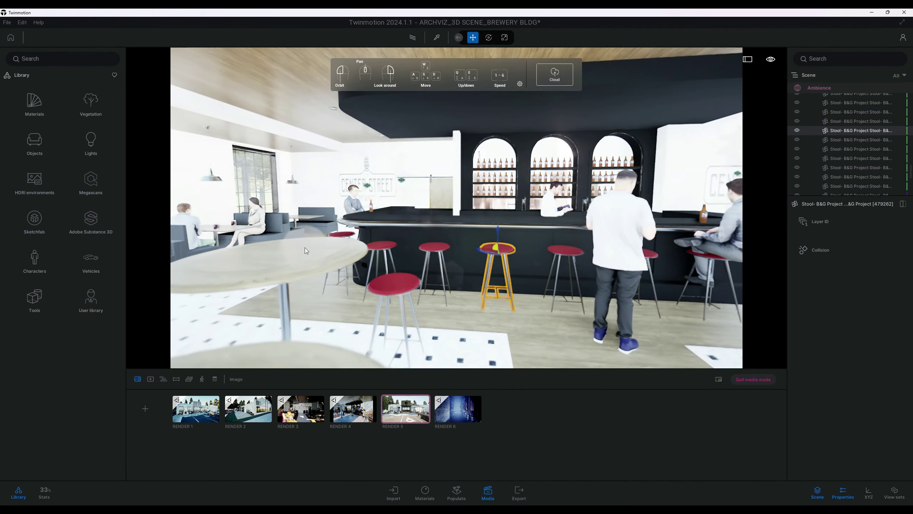
left_click_drag(305, 247, 375, 247)
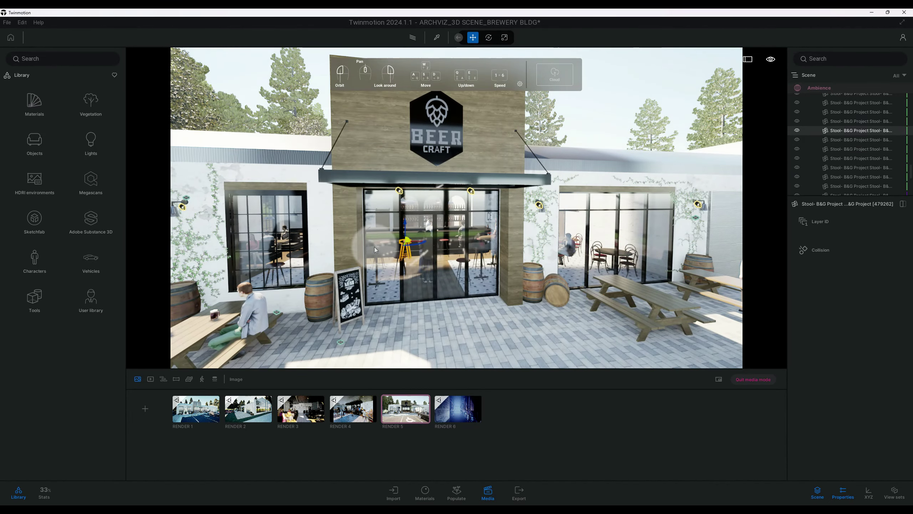
scroll(374, 247, "down", 3)
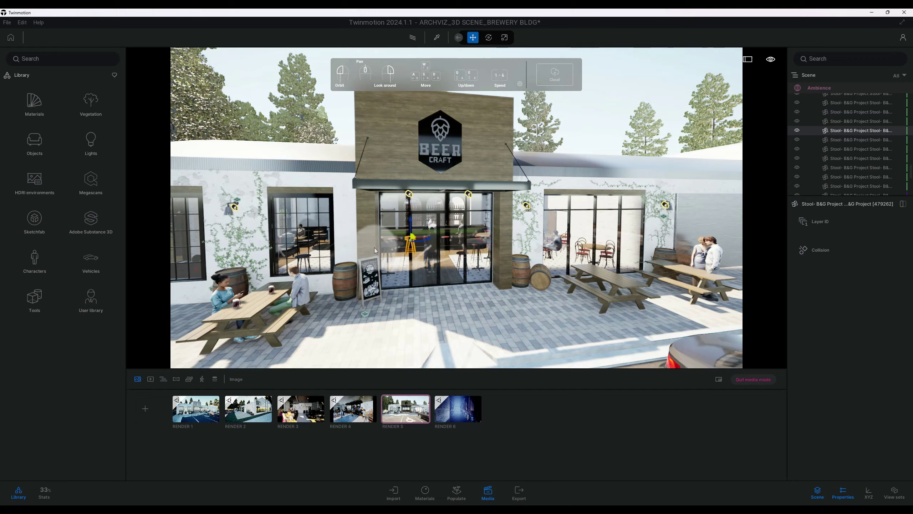
- Swing back to the storefront and load the RENDER 5 camera view
left_click_drag(374, 247, 375, 252)
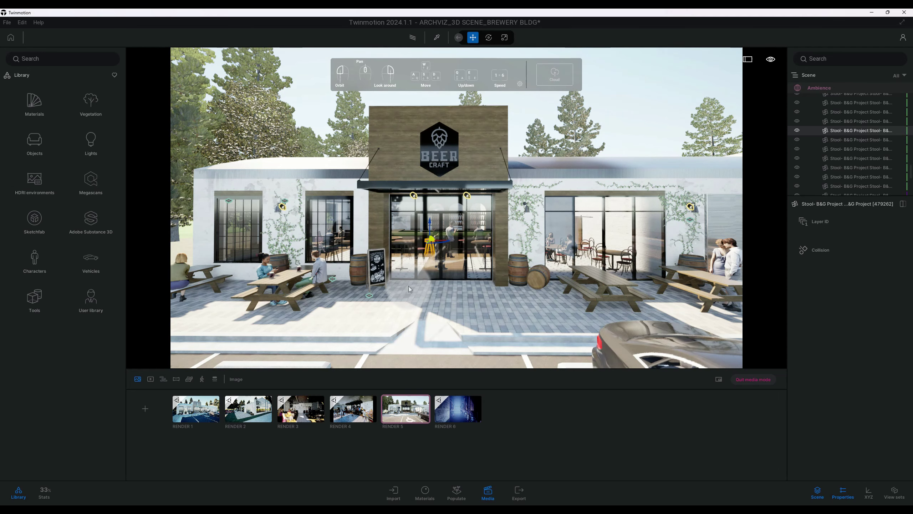
left_click(414, 414)
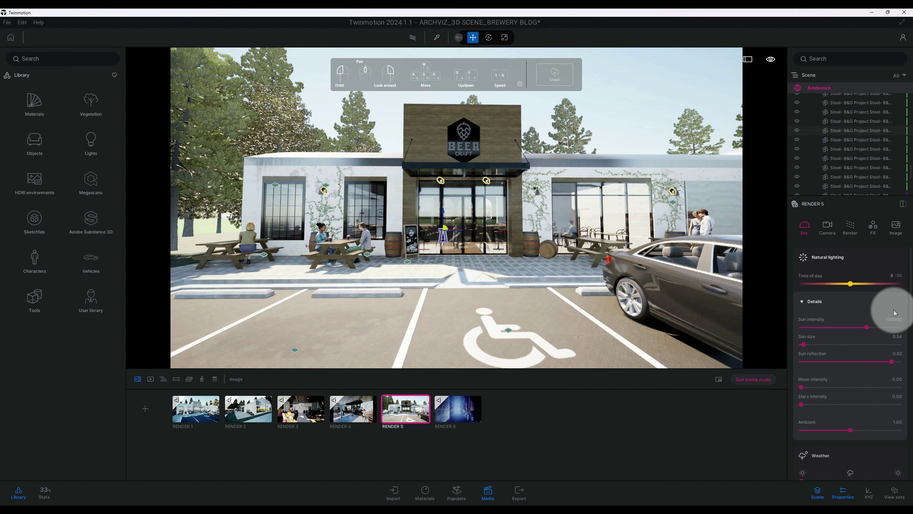
- Set the time of day to 09:30 and sun intensity to 350
left_click_drag(897, 280, 899, 276)
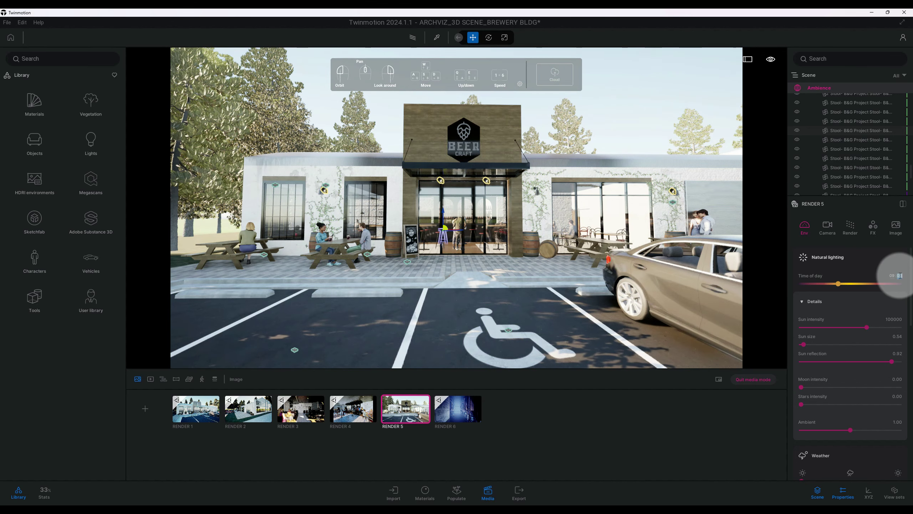
key("Return")
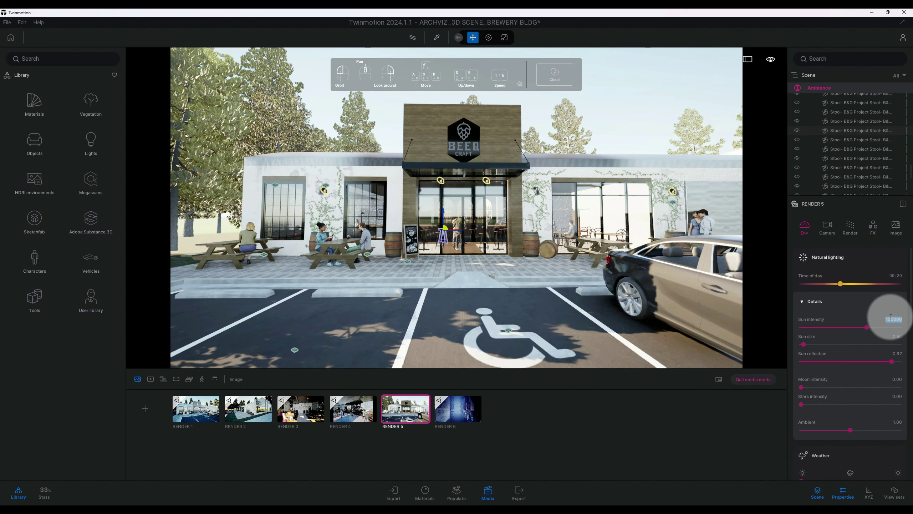
key("Return")
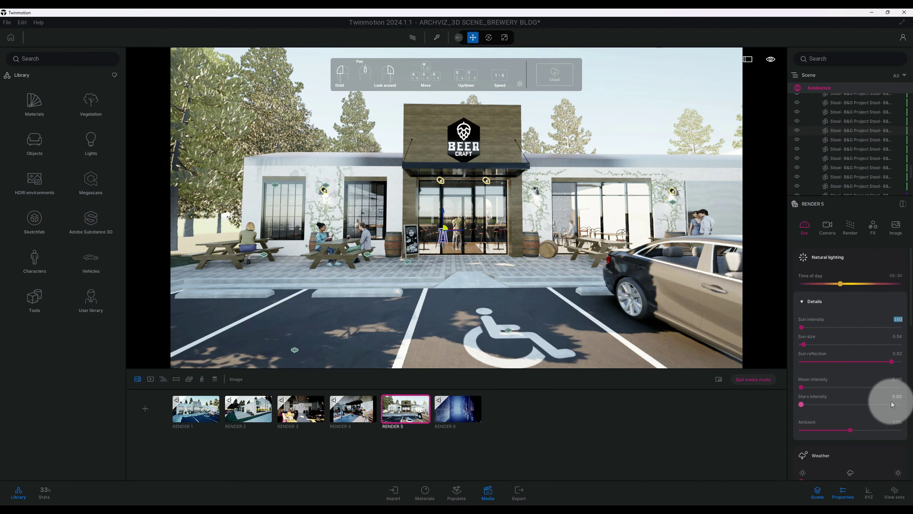
- Set moon intensity 1.50 and stars 1.00, and lower ambient light to about 0.75
left_click(897, 380)
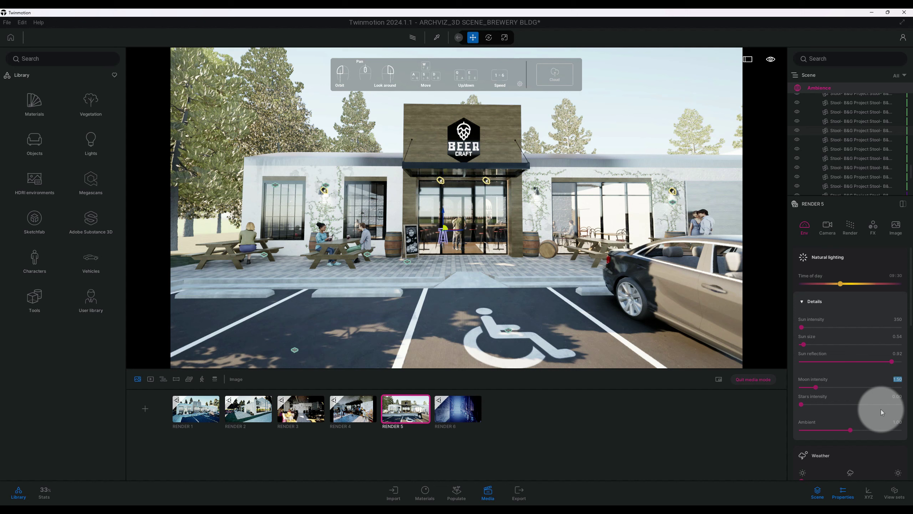
left_click(894, 397)
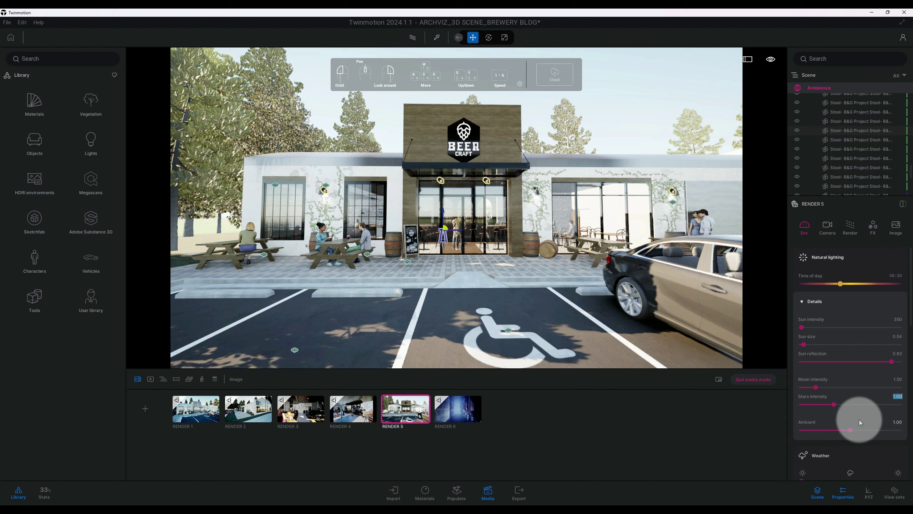
left_click(899, 422)
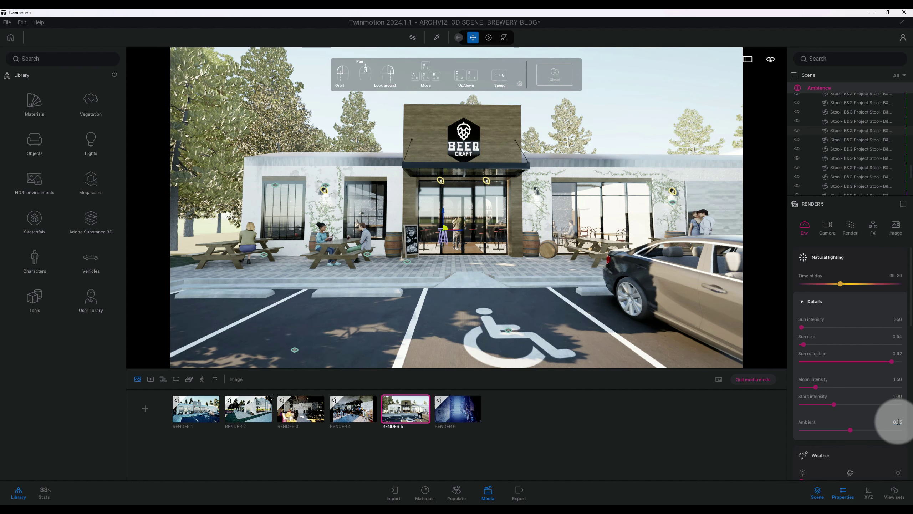
key("Return")
scroll(890, 409, "down", 3)
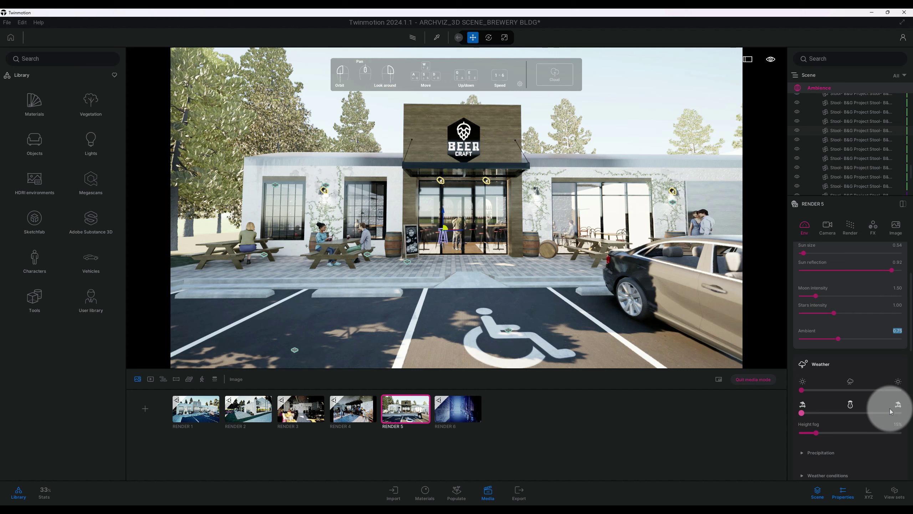
scroll(890, 408, "down", 2)
scroll(890, 408, "down", 1)
scroll(890, 409, "down", 1)
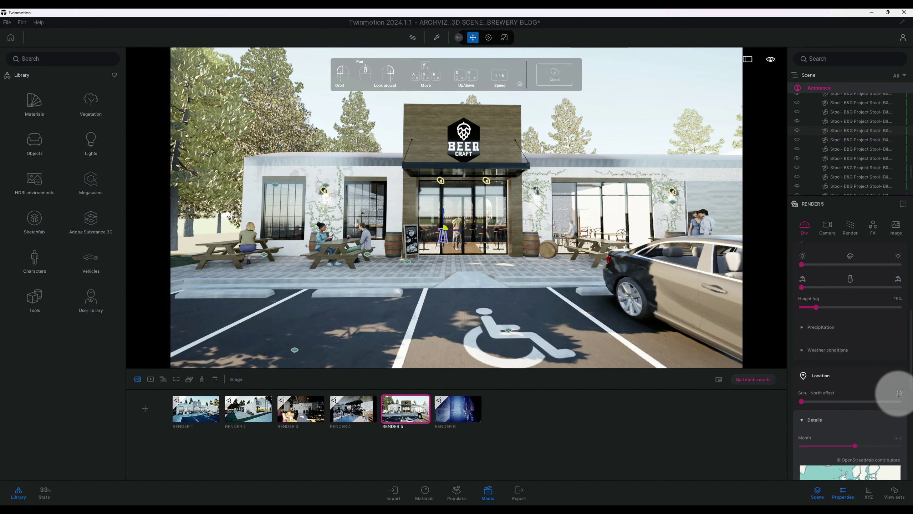
- Push the sun's north offset to its maximum and confirm the value
left_click_drag(899, 393, 724, 310)
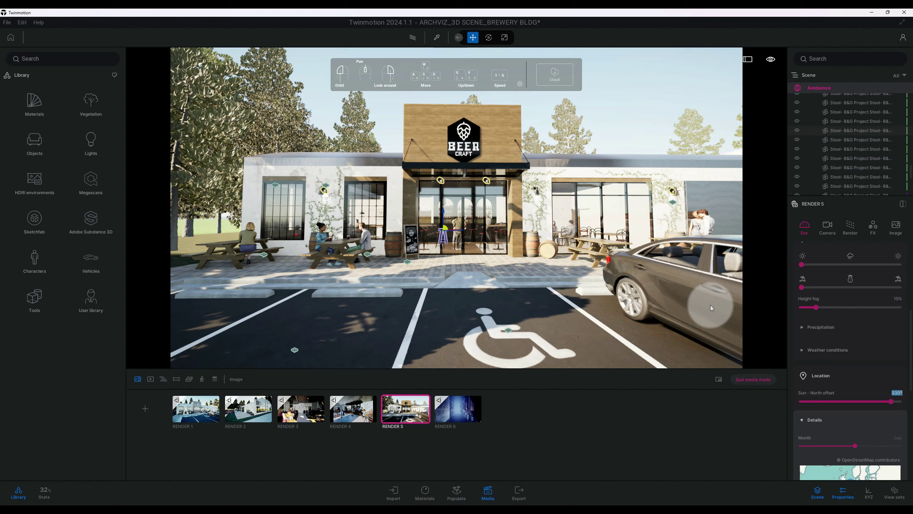
left_click_drag(611, 292, 398, 171)
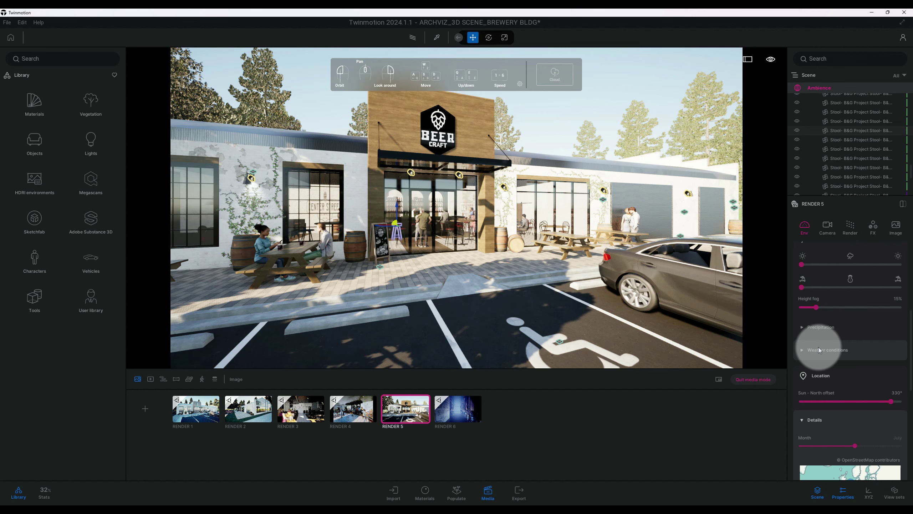
left_click(895, 392)
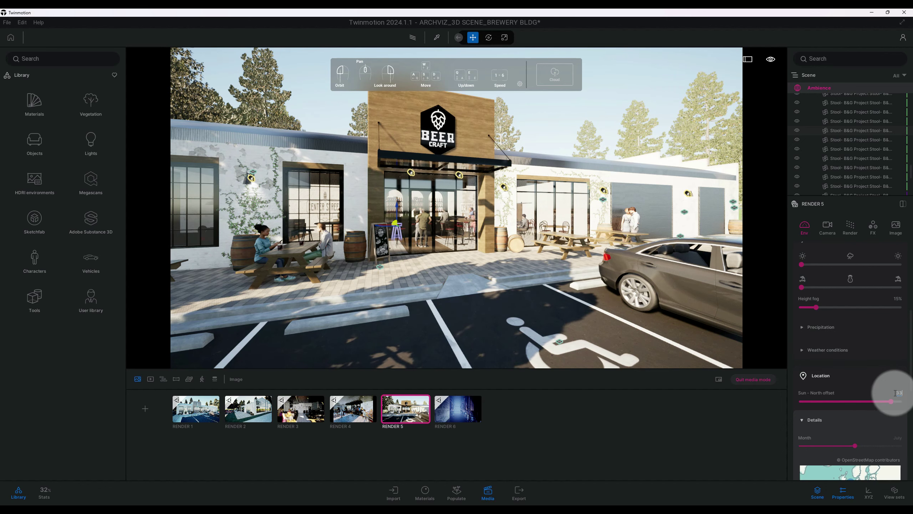
type("336")
key("Return")
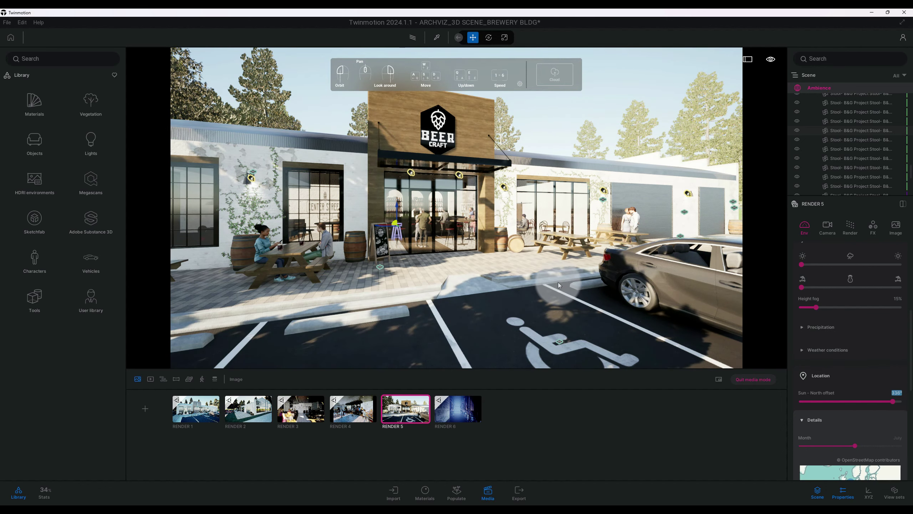
- Face the storefront, inspect the Stains 5 decal, and return to the RENDER 5 view
left_click_drag(559, 282, 394, 272)
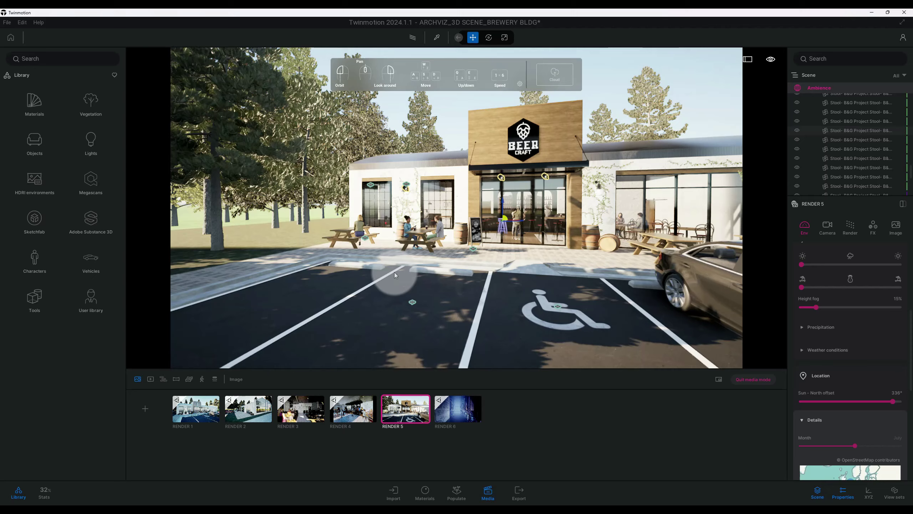
scroll(483, 289, "down", 3)
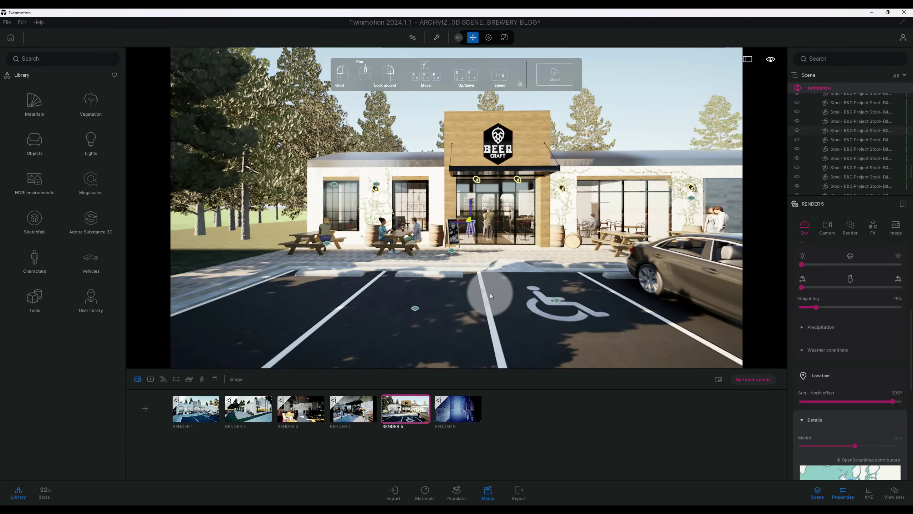
left_click(452, 252)
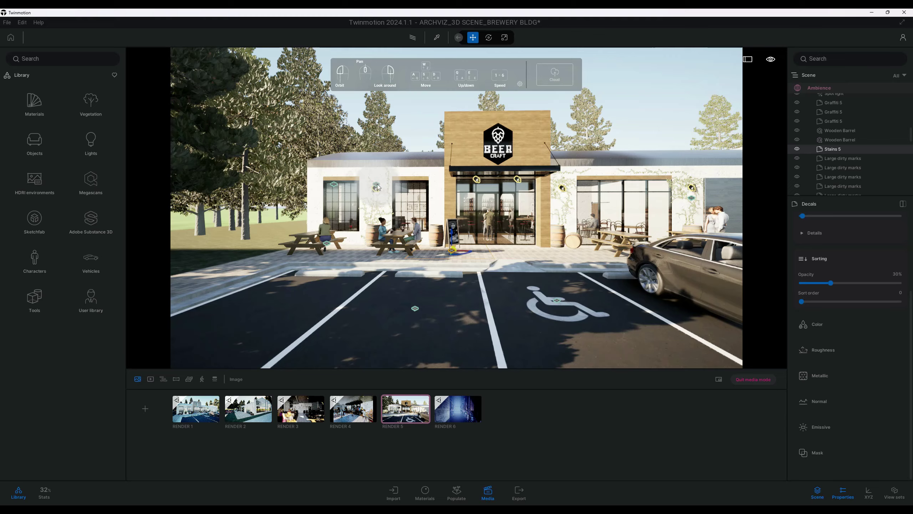
scroll(492, 229, "up", 2)
scroll(488, 231, "up", 1)
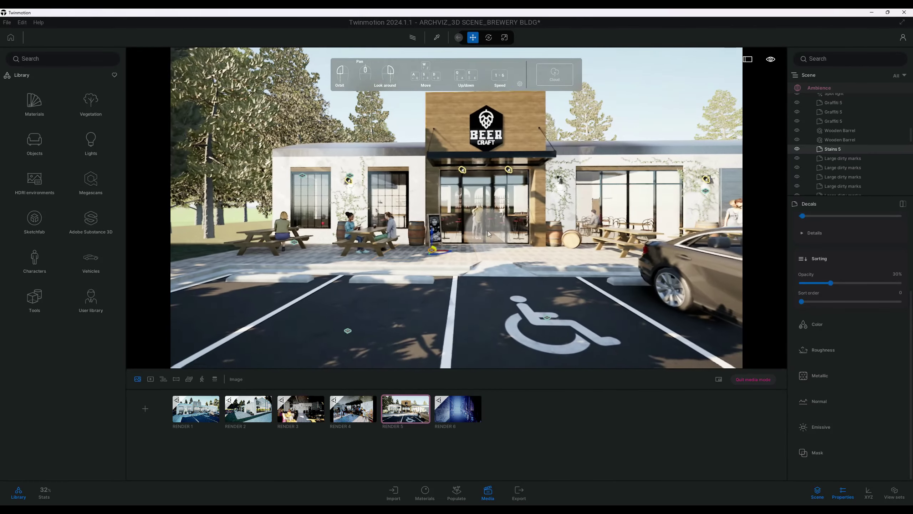
scroll(494, 233, "up", 1)
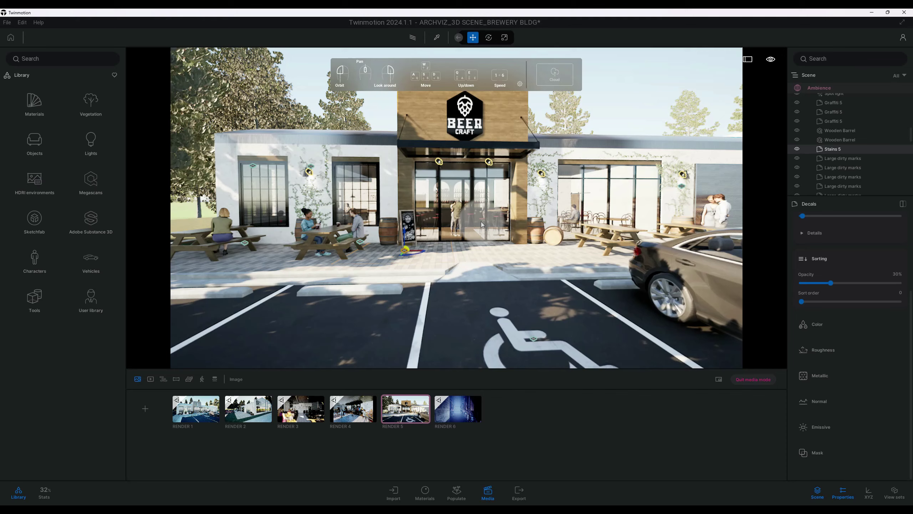
scroll(809, 237, "up", 3)
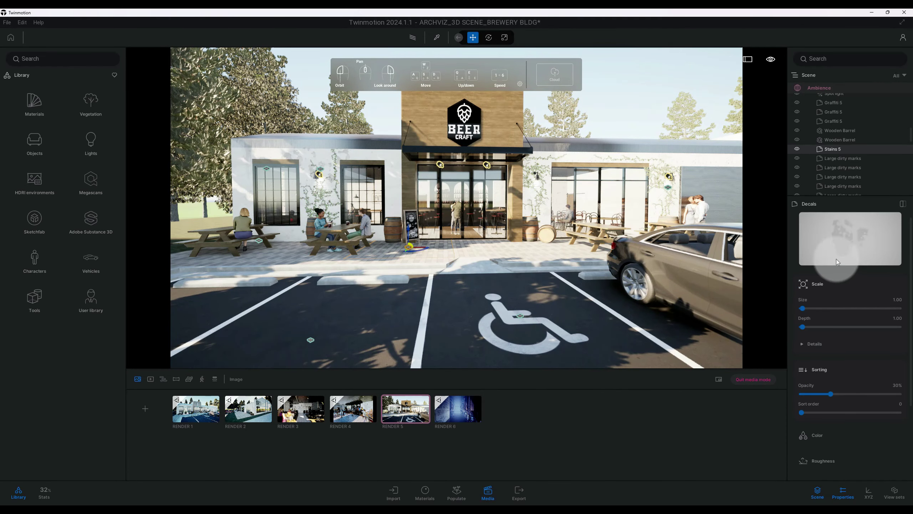
scroll(863, 279, "down", 3)
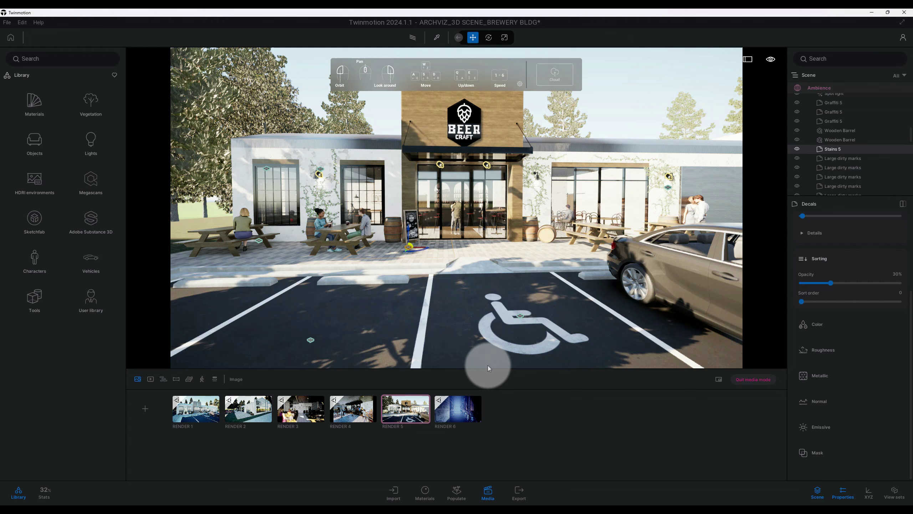
left_click(408, 414)
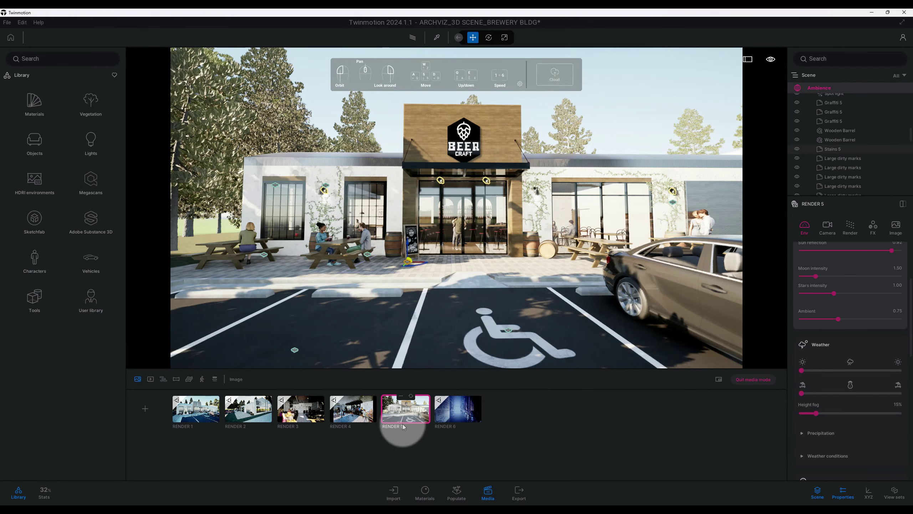
scroll(833, 358, "down", 2)
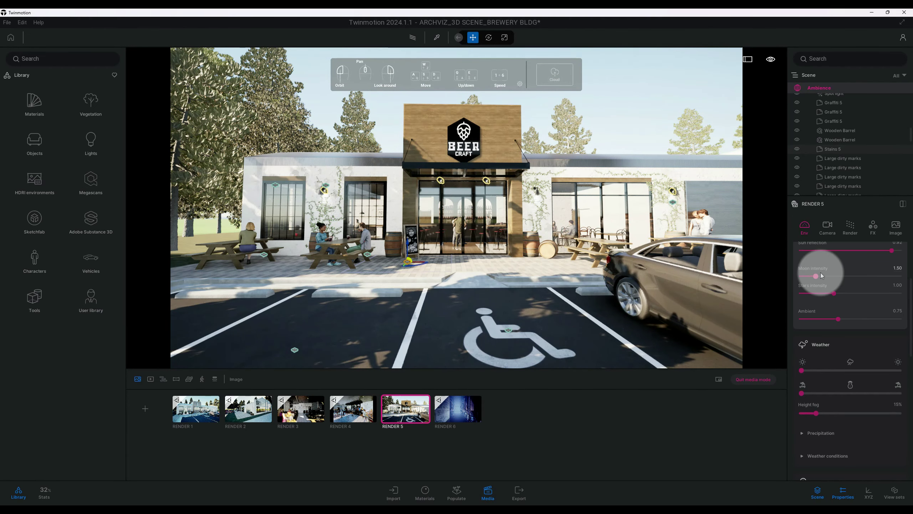
scroll(856, 314, "down", 2)
scroll(862, 337, "down", 1)
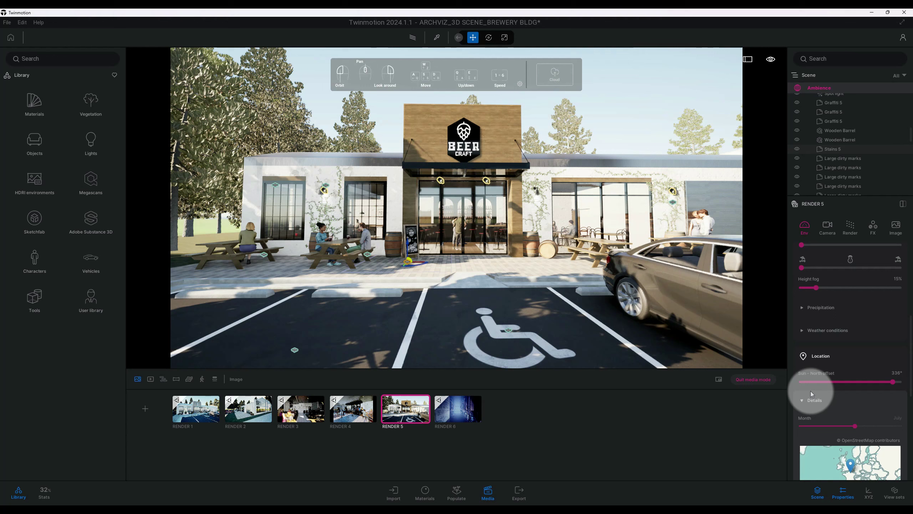
scroll(869, 383, "down", 1)
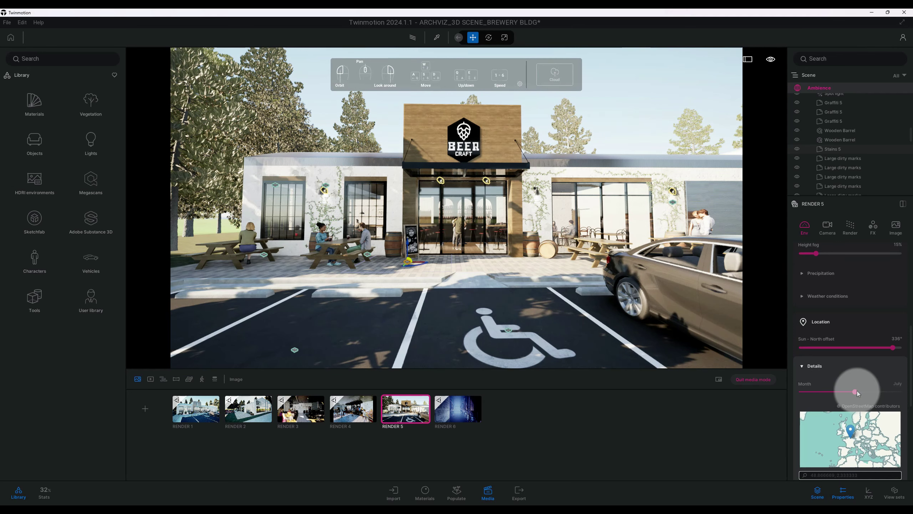
- Drag the RENDER 5 Month slider from July to an autumn month
left_click_drag(857, 391, 873, 392)
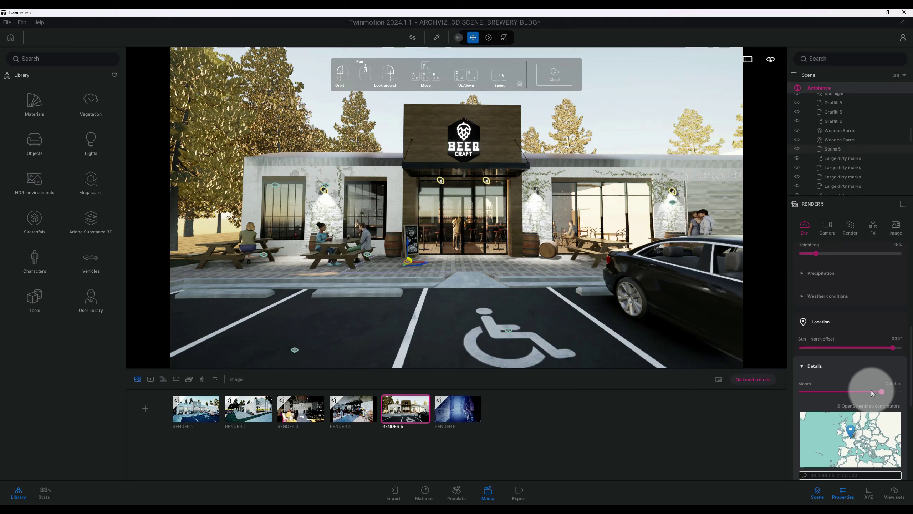
scroll(854, 364, "down", 2)
scroll(850, 368, "down", 1)
scroll(844, 370, "down", 1)
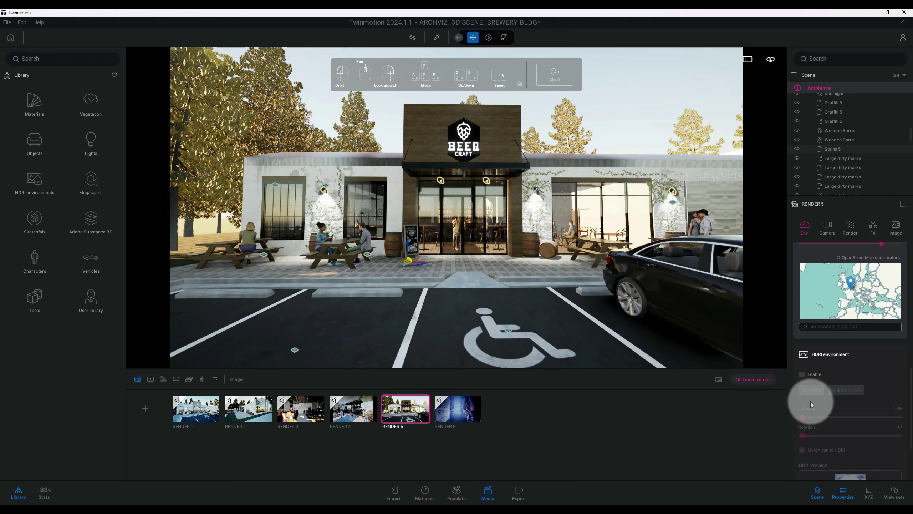
scroll(811, 401, "down", 1)
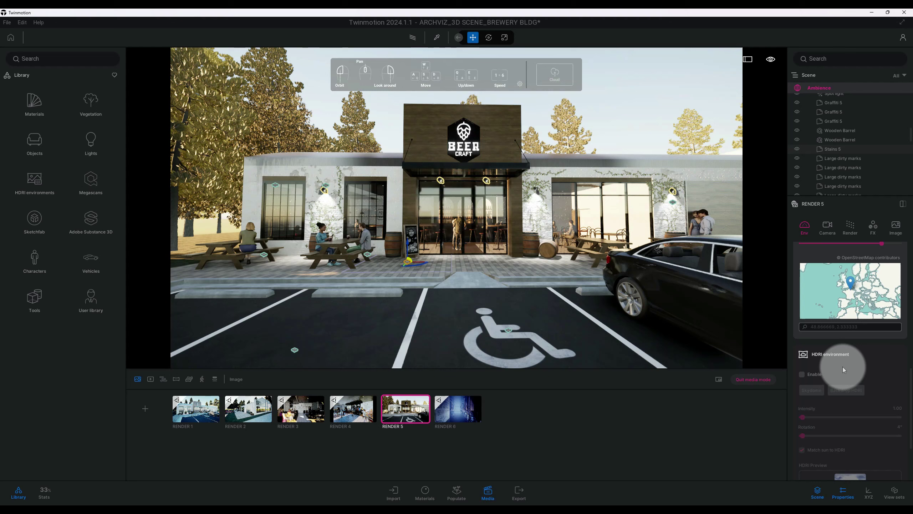
scroll(843, 367, "down", 1)
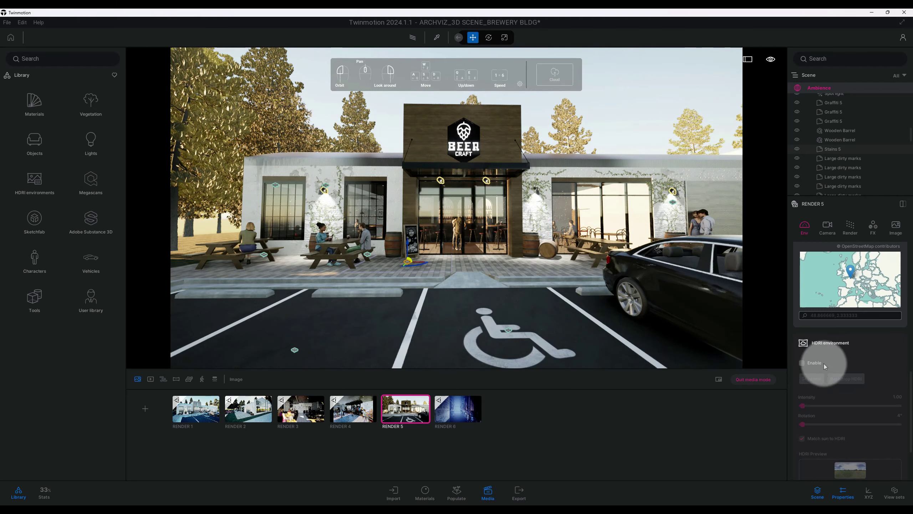
scroll(823, 363, "down", 2)
scroll(822, 351, "down", 3)
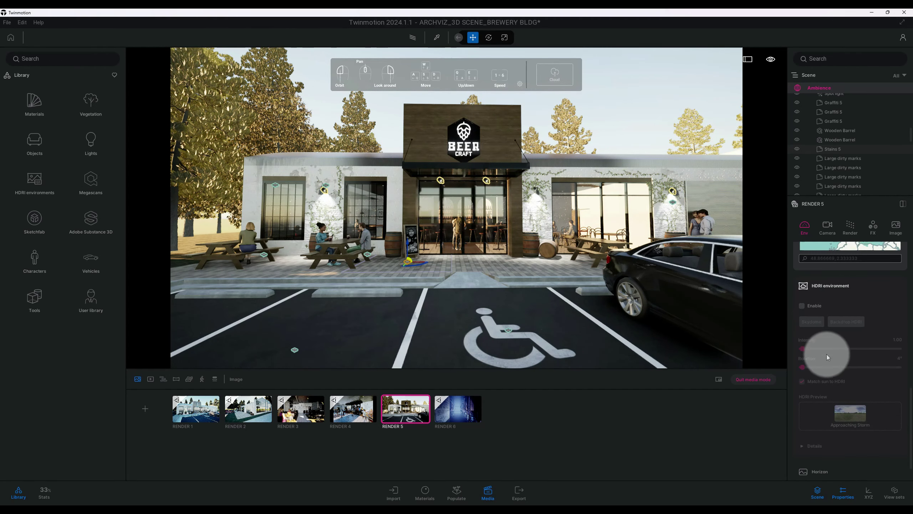
scroll(822, 364, "down", 3)
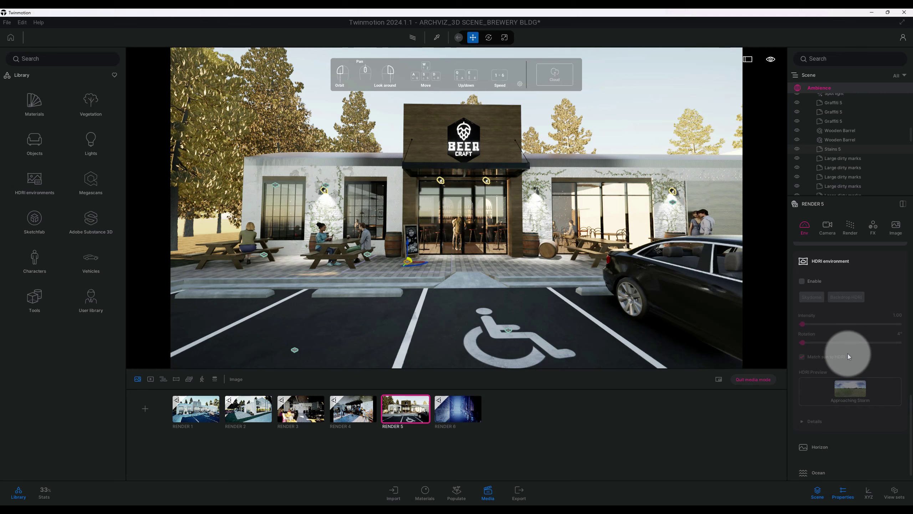
scroll(848, 354, "down", 6)
scroll(854, 297, "up", 2)
scroll(847, 272, "up", 3)
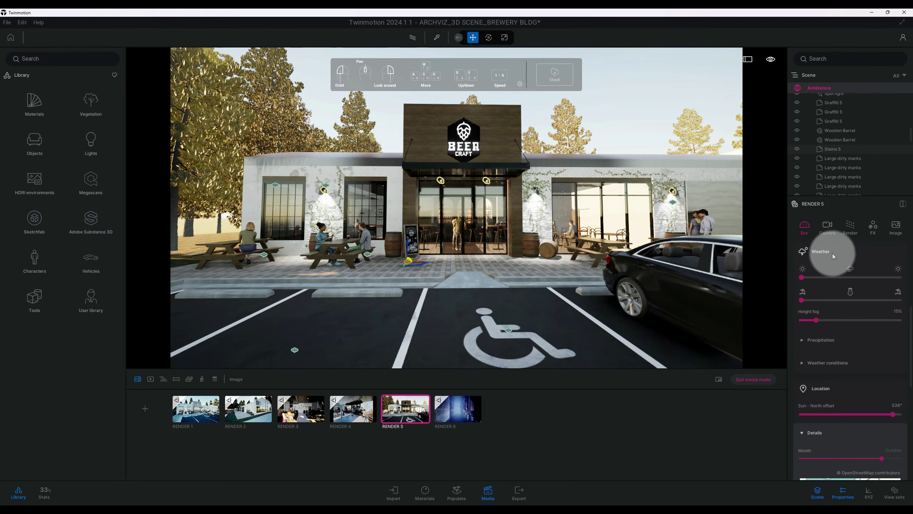
scroll(841, 267, "up", 2)
scroll(832, 268, "up", 4)
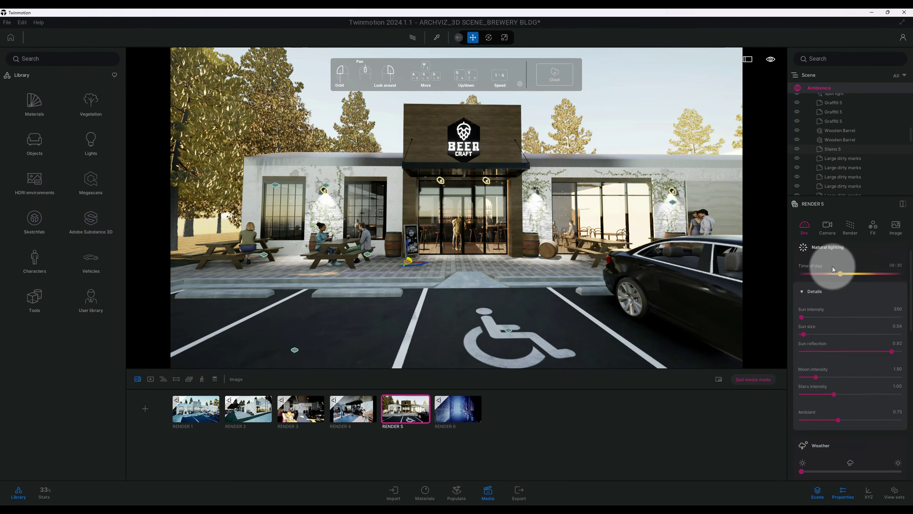
- Set the RENDER 5 camera white balance to 5800K
left_click(826, 229)
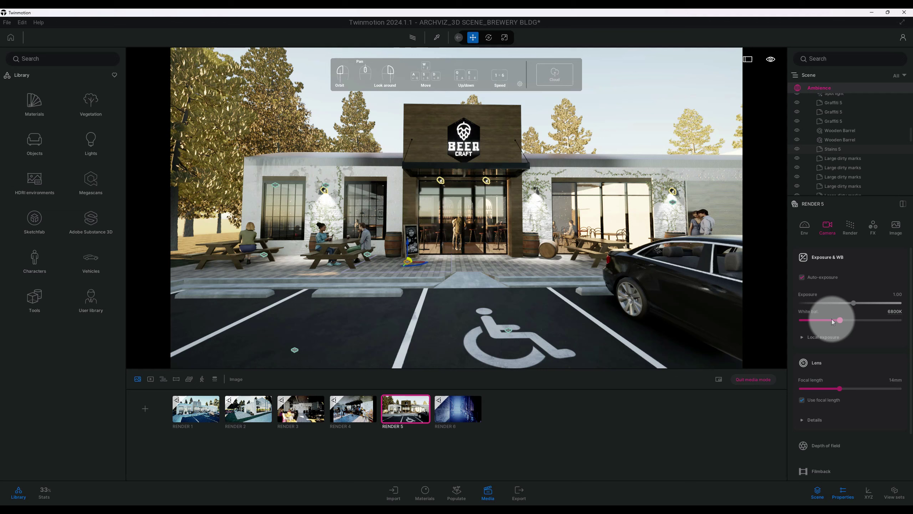
left_click(892, 312)
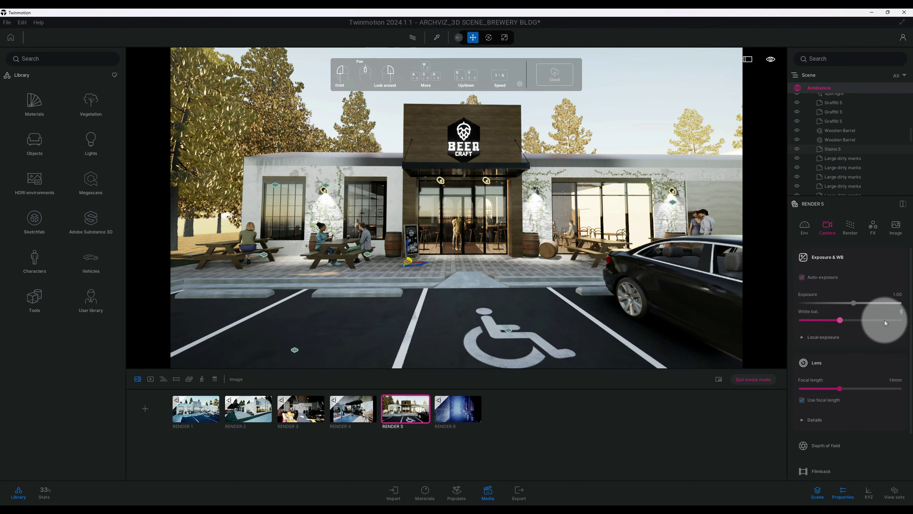
type("800")
key("Return")
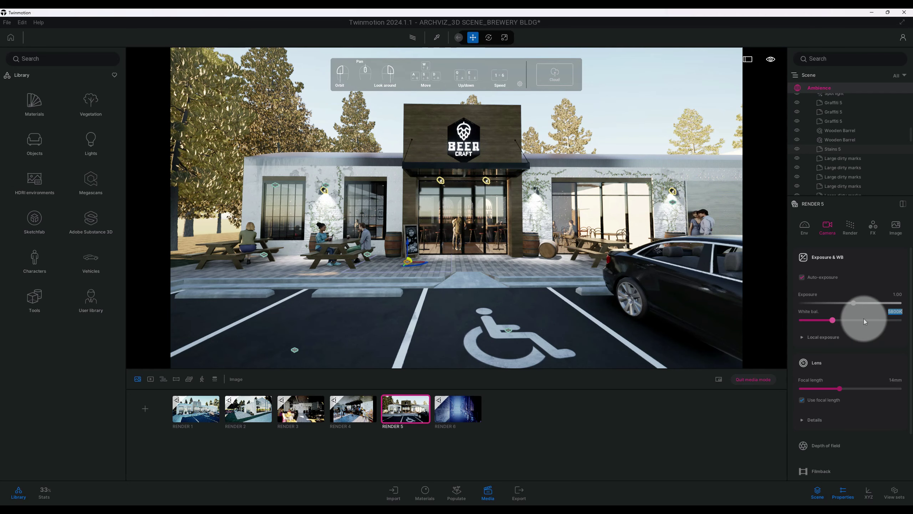
- Enable local exposure and drop shadow boost to 0
left_click(827, 338)
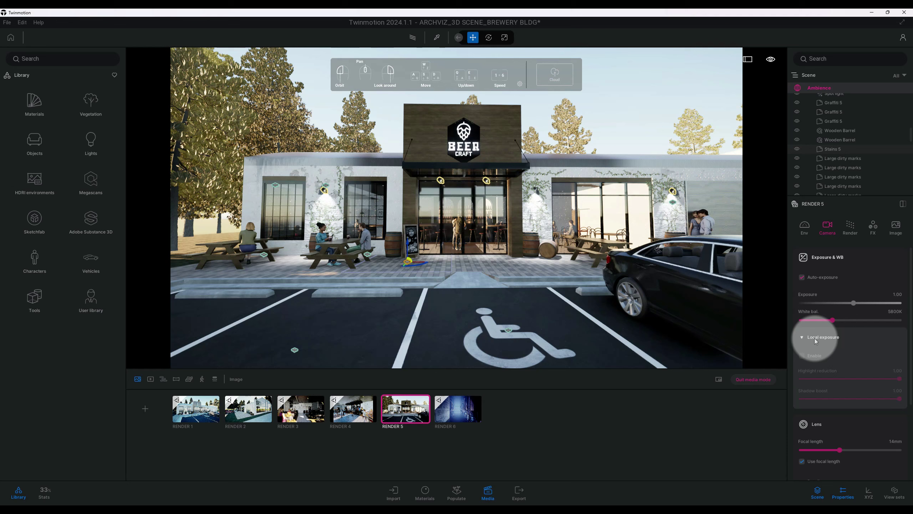
left_click(800, 355)
scroll(834, 349, "down", 1)
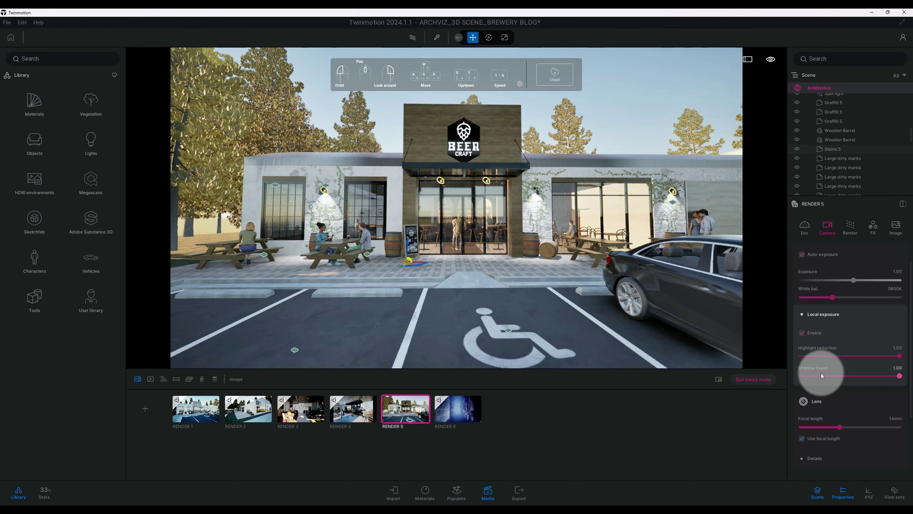
left_click_drag(899, 376, 785, 378)
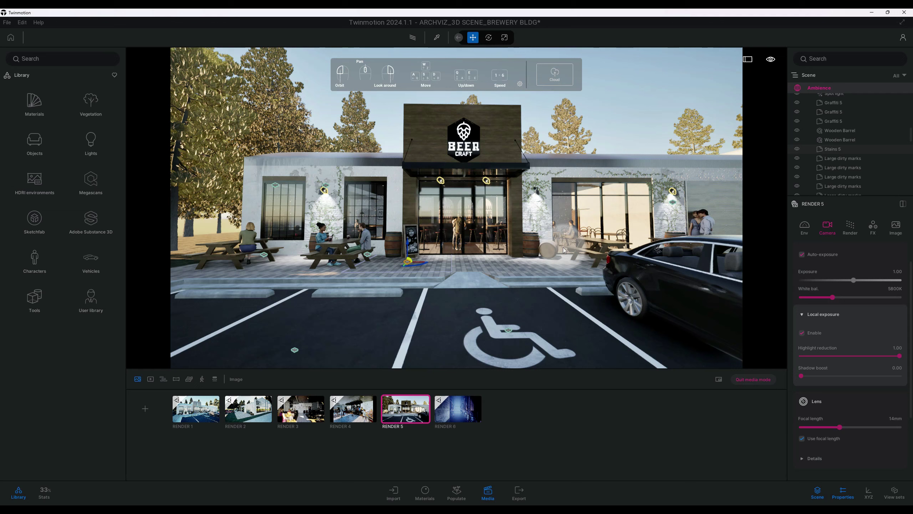
scroll(883, 387, "down", 2)
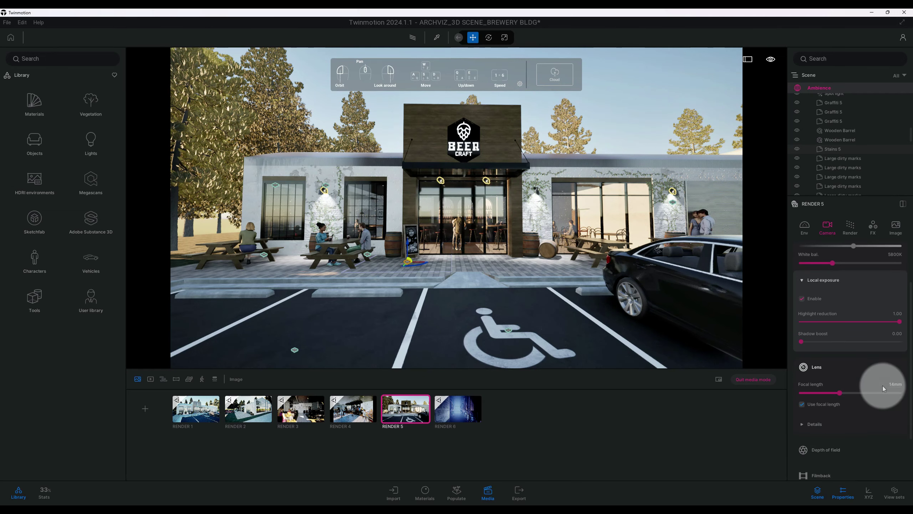
scroll(883, 386, "down", 1)
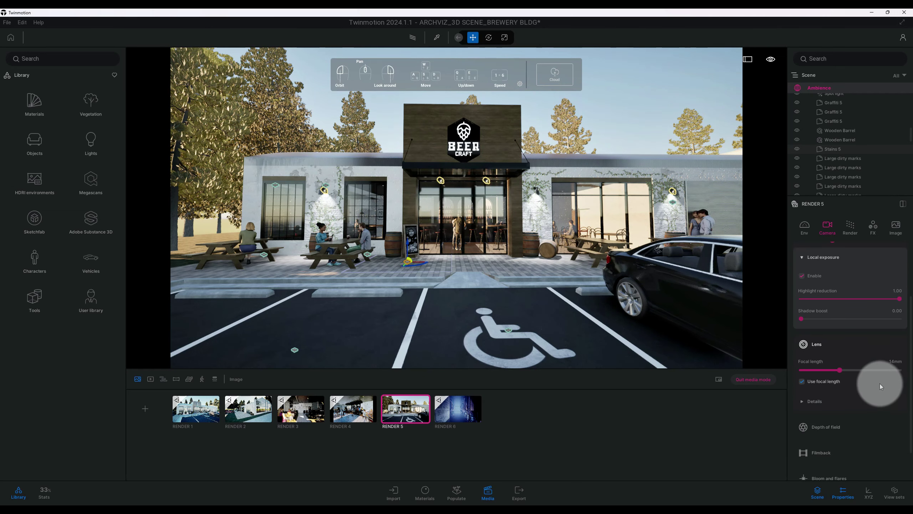
- Set the camera focal length to 18mm and lens vignetting to 45%
left_click(892, 362)
type("18")
key("Return")
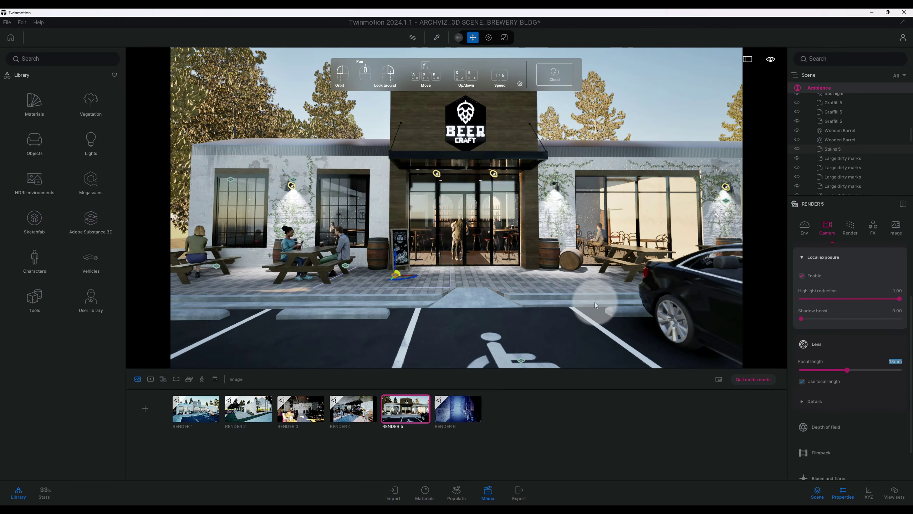
scroll(845, 388, "down", 1)
left_click(838, 391)
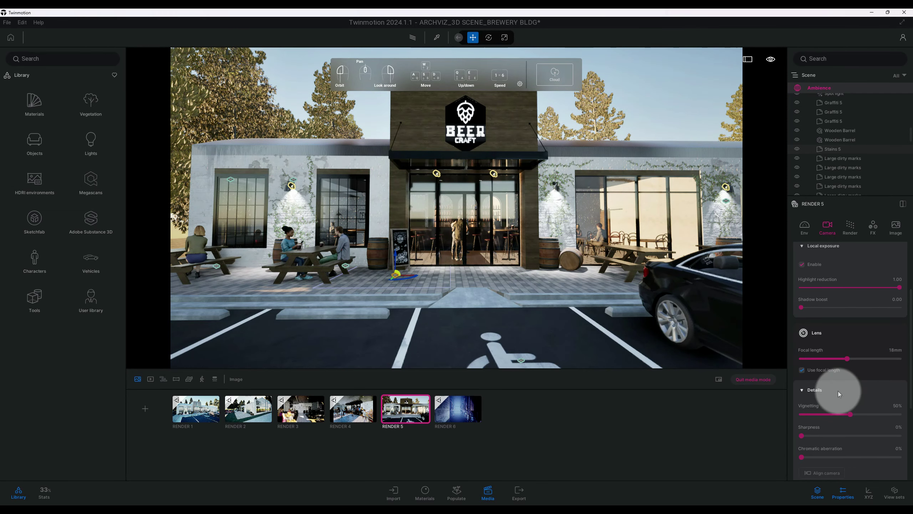
scroll(838, 391, "down", 2)
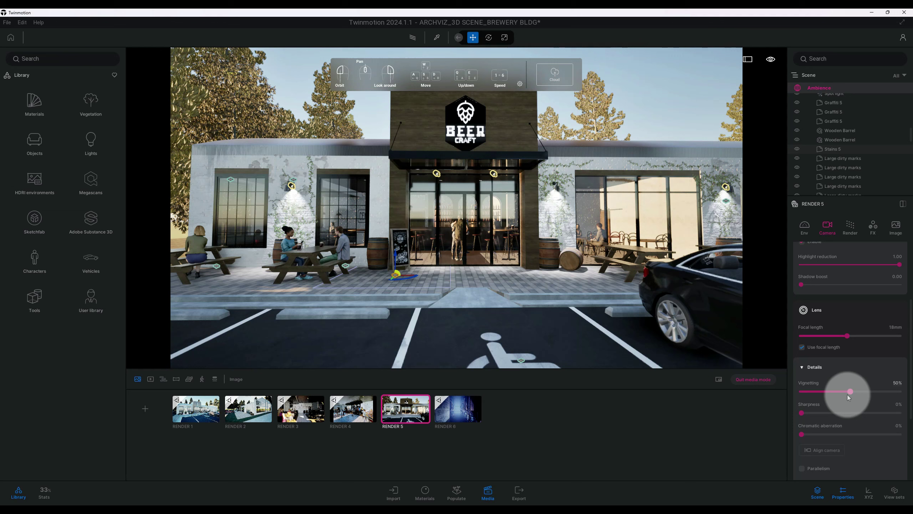
left_click(894, 384)
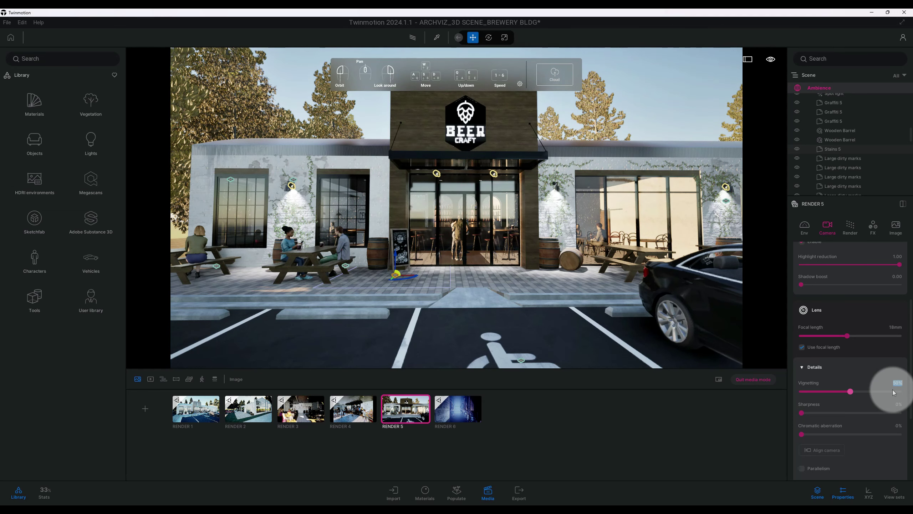
key("Return")
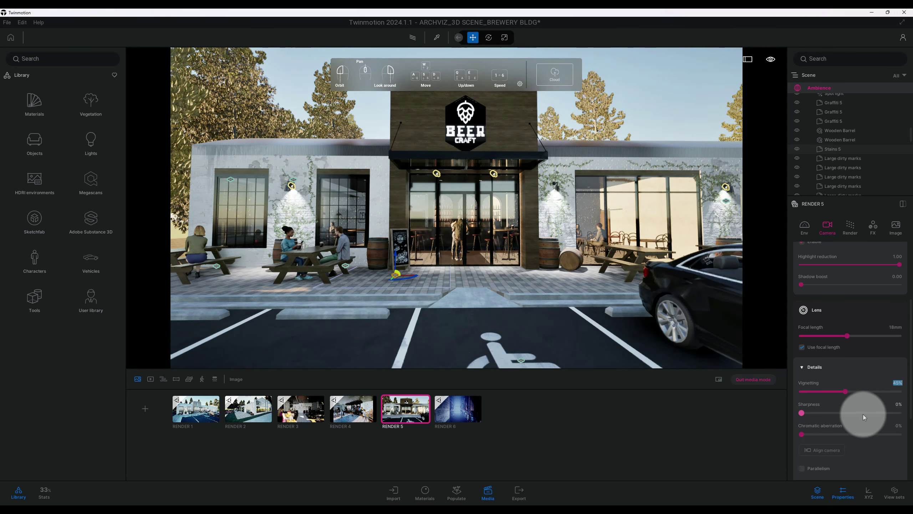
- Set lens sharpness to 15% and chromatic aberration to 1%
left_click(899, 406)
type("15")
key("Return")
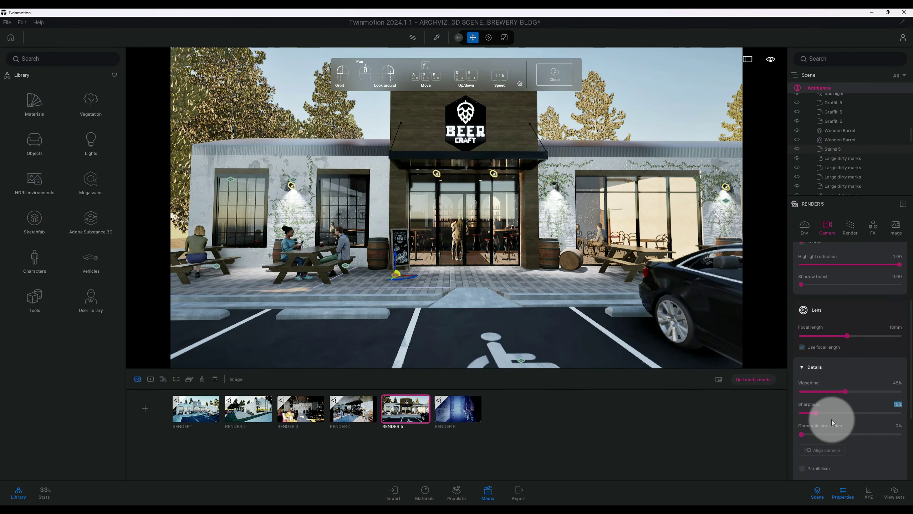
left_click(898, 426)
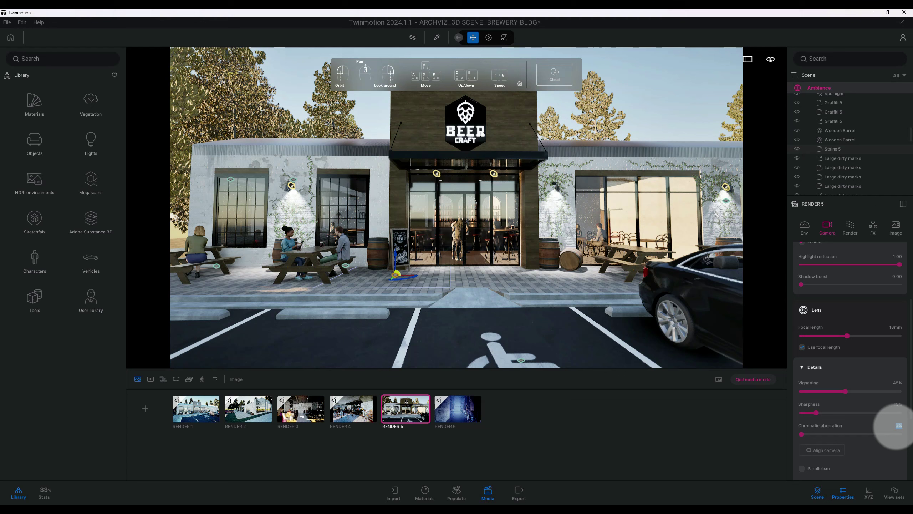
scroll(891, 428, "down", 2)
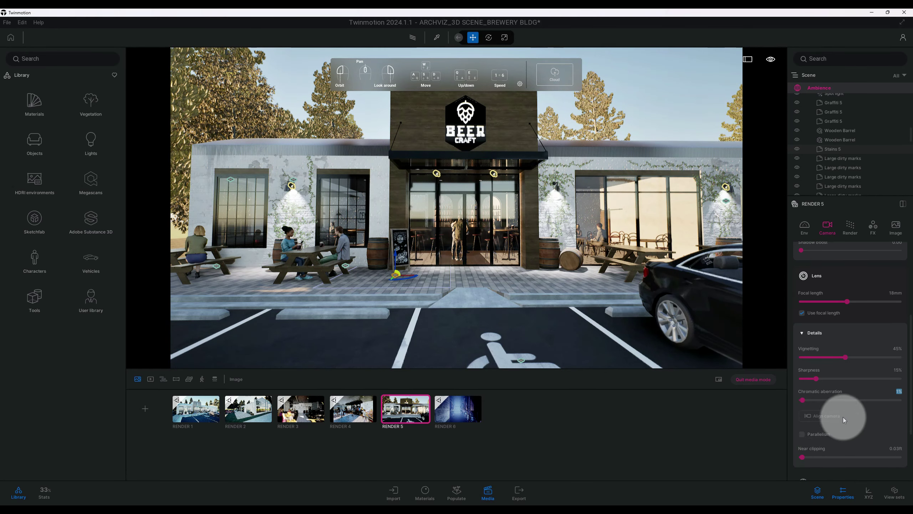
- Align the RENDER 5 camera to the storefront surface and enable Parallelism
left_click(823, 418)
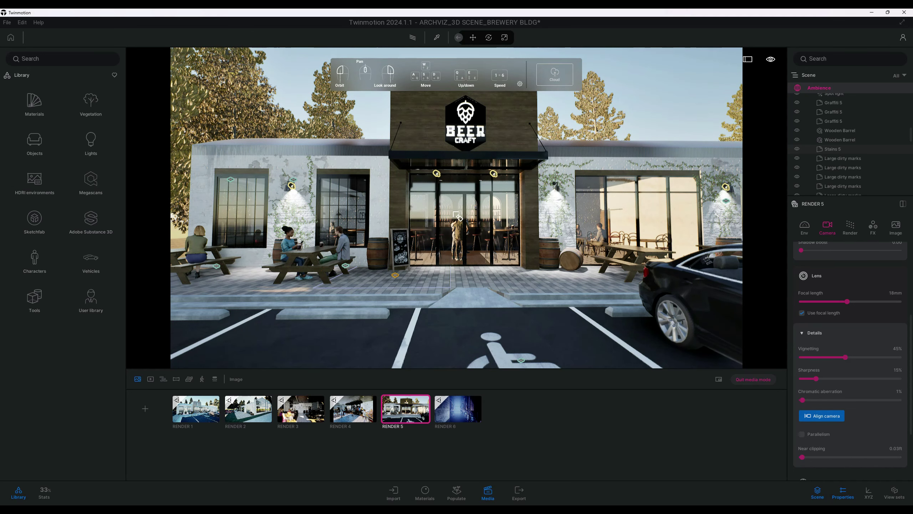
left_click(459, 216)
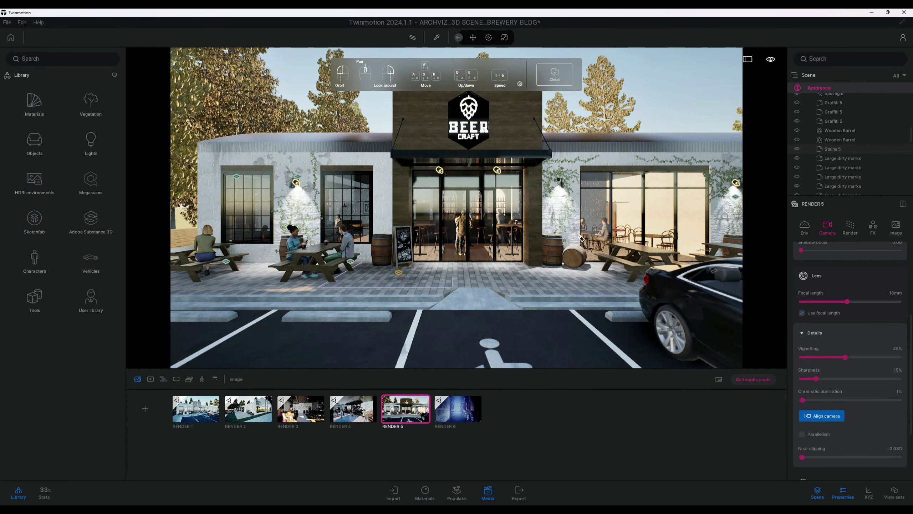
left_click(820, 401)
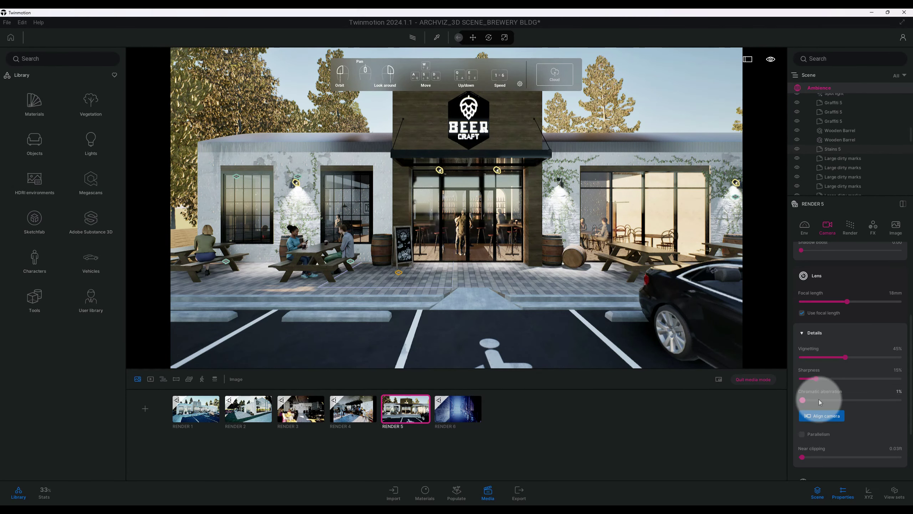
left_click(803, 433)
scroll(859, 409, "down", 2)
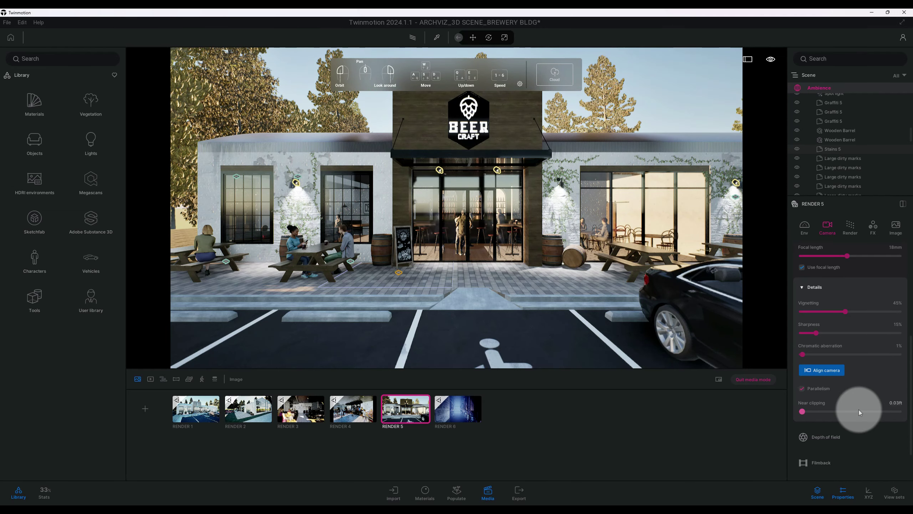
scroll(859, 410, "down", 2)
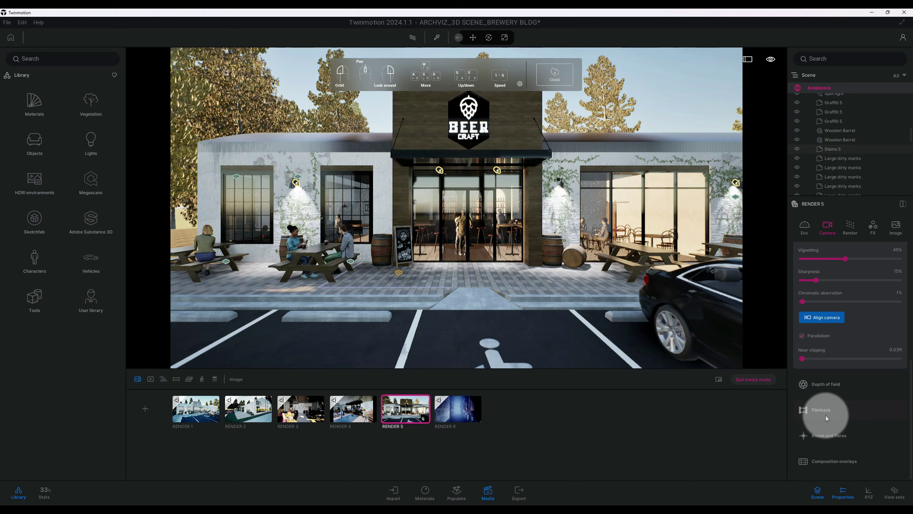
- Enable depth of field focused on the doorway figure at 42 ft, bokeh shape 10
left_click(843, 388)
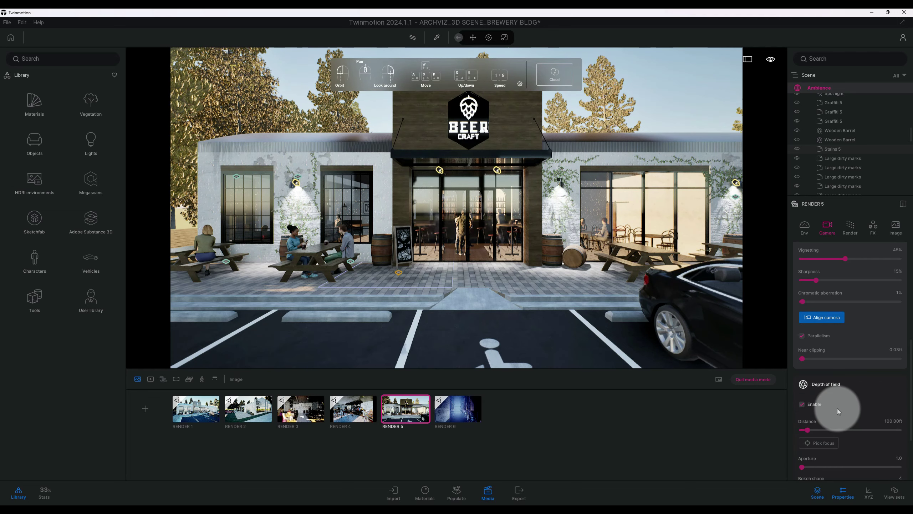
scroll(839, 411, "down", 1)
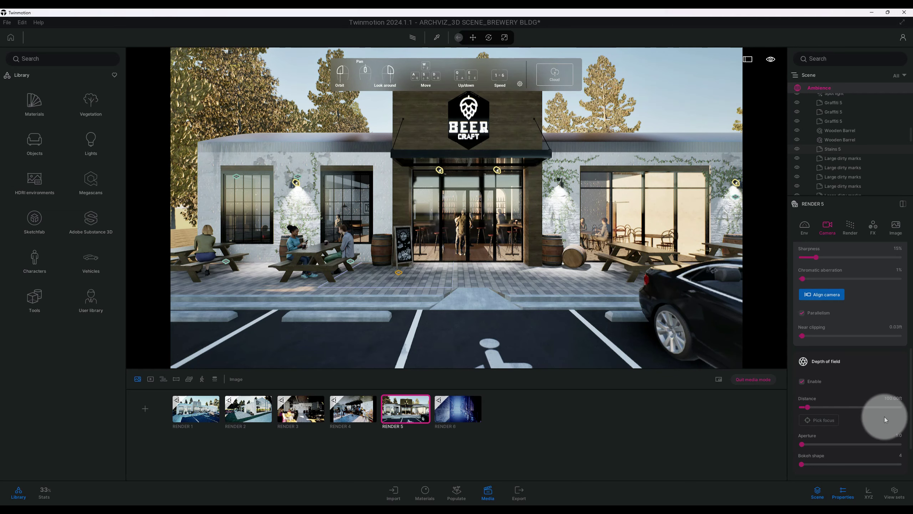
left_click(843, 421)
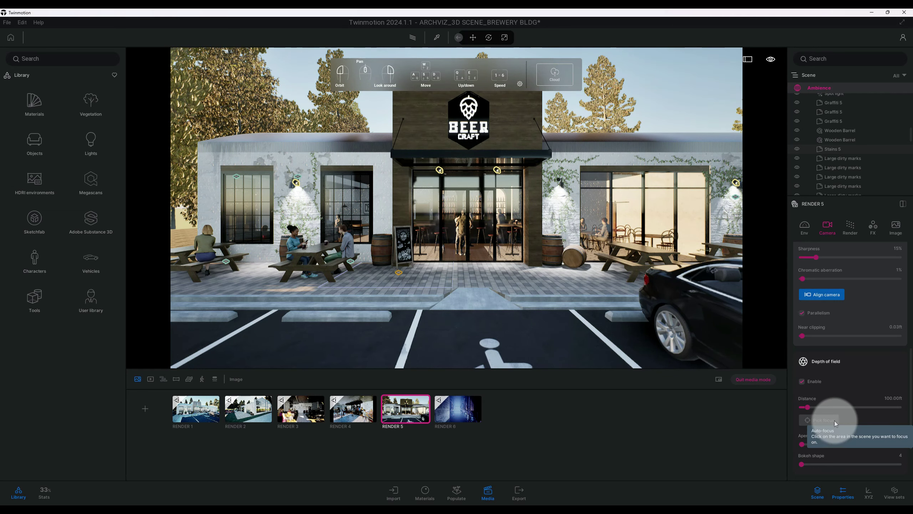
left_click(470, 216)
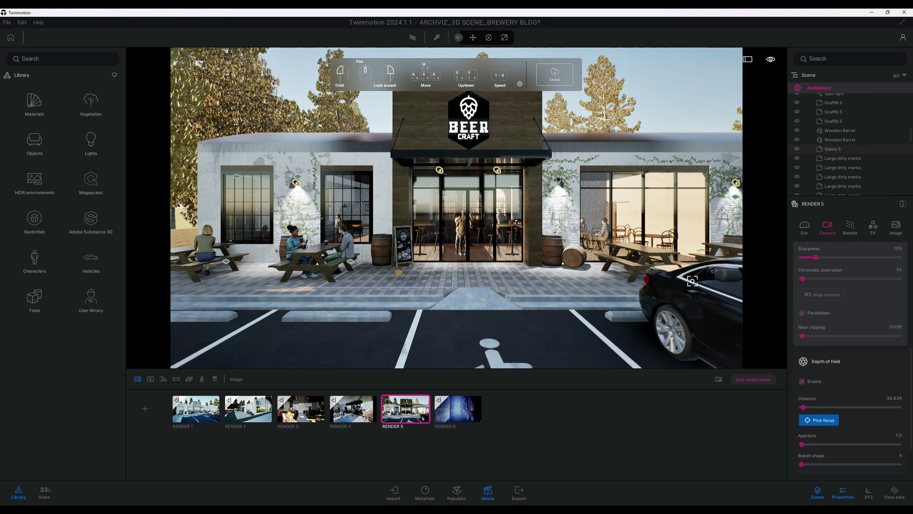
left_click(897, 397)
type("42.00")
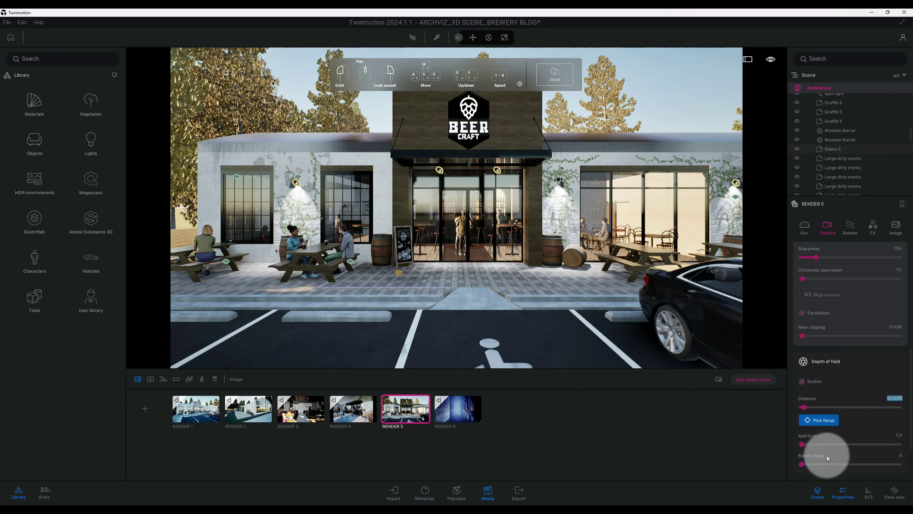
left_click(901, 456)
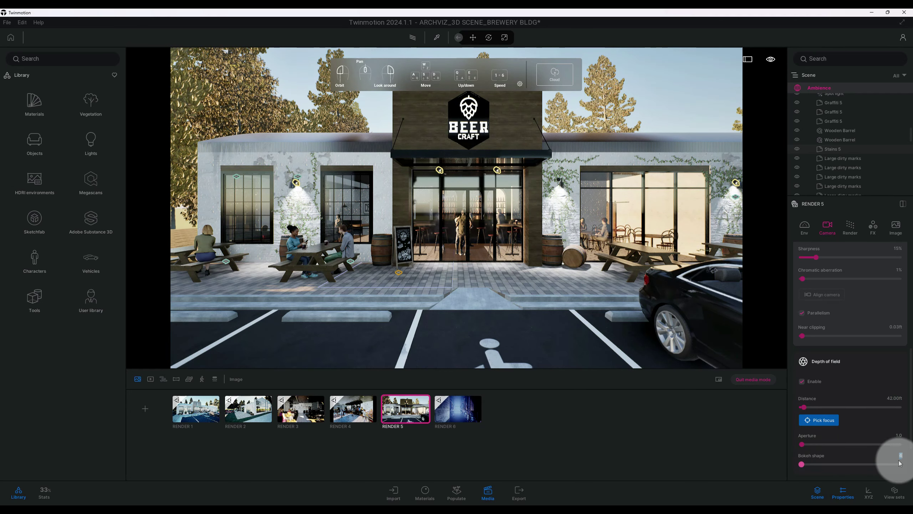
type("10")
key("Return")
scroll(856, 431, "down", 1)
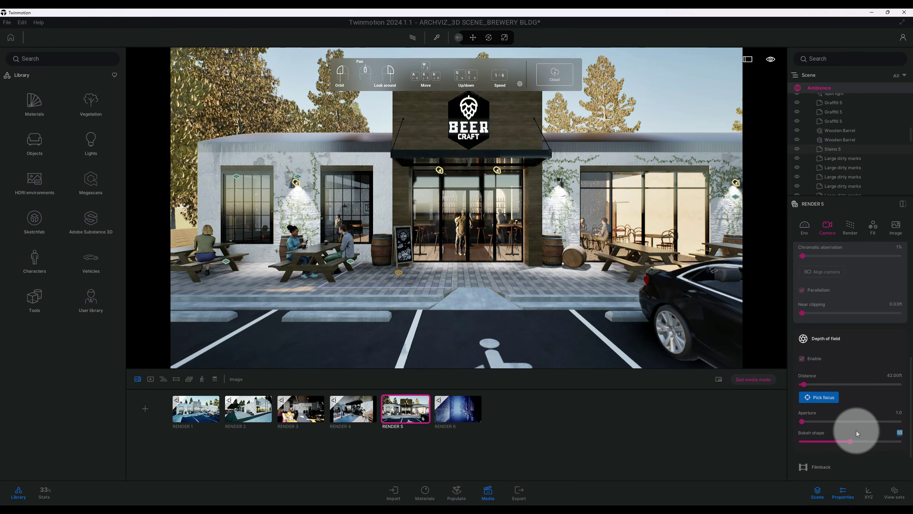
scroll(856, 430, "down", 1)
scroll(856, 431, "down", 1)
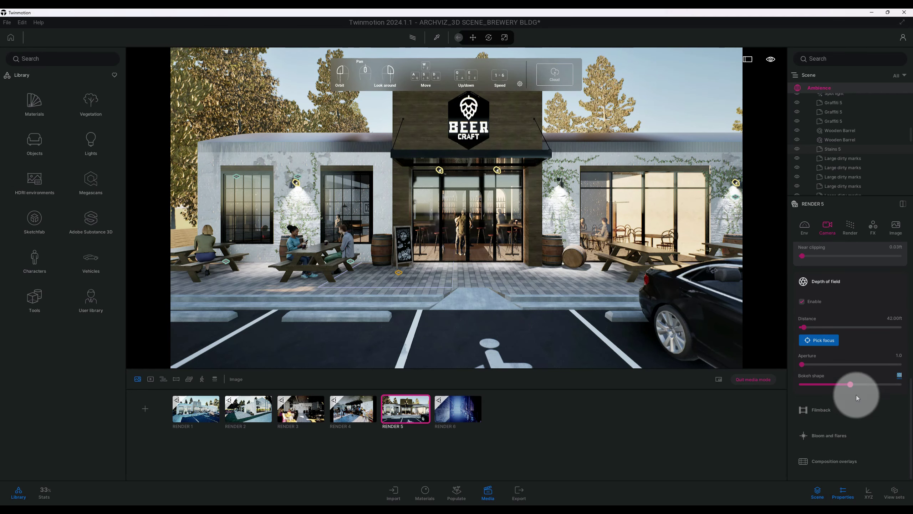
- Choose Lumen global illumination with 2.5 scene detail and 1.0 lighting update speed
left_click(856, 234)
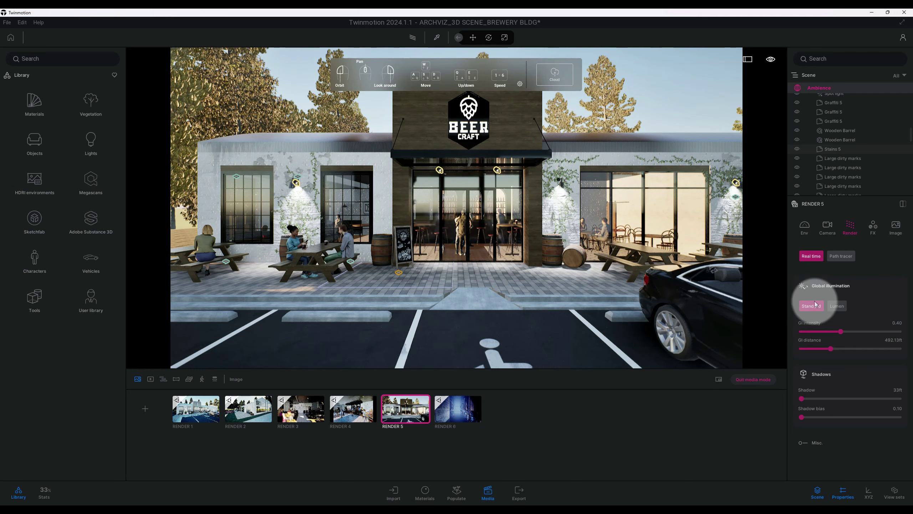
left_click(836, 305)
scroll(880, 299, "down", 3)
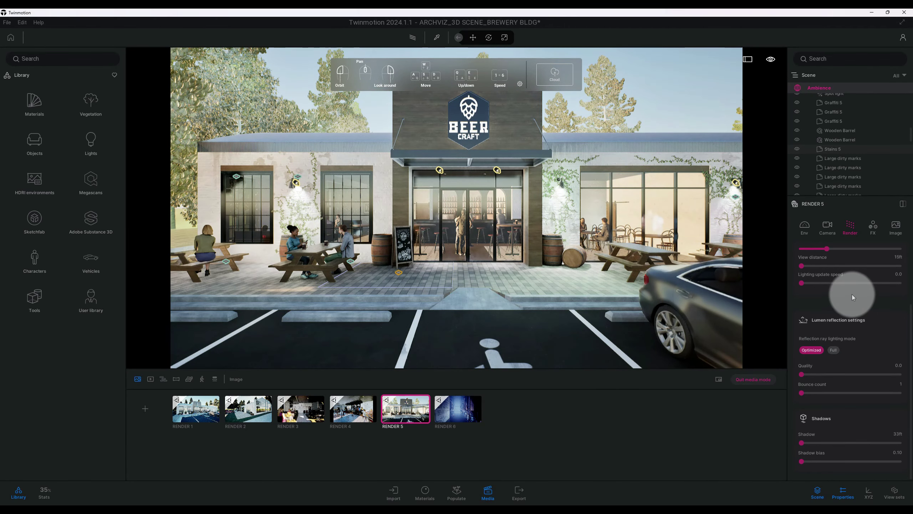
scroll(846, 288, "up", 2)
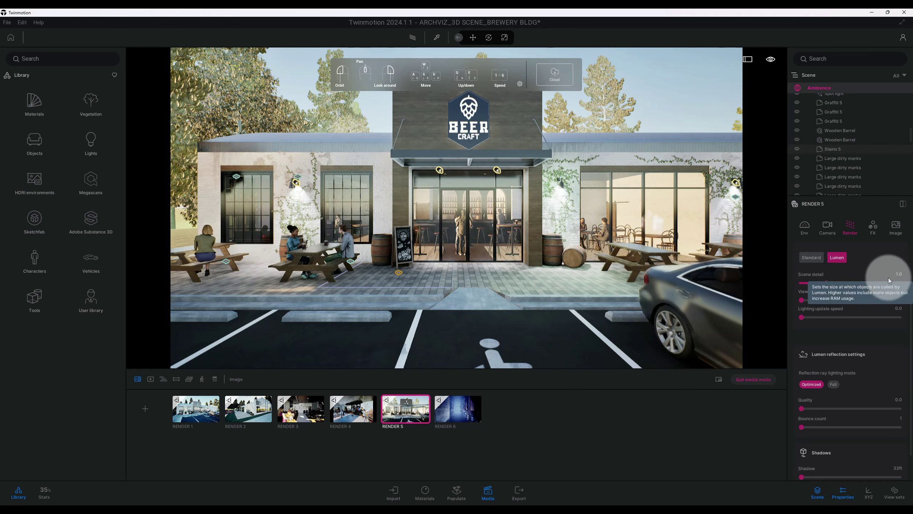
left_click(898, 282)
type("2.5")
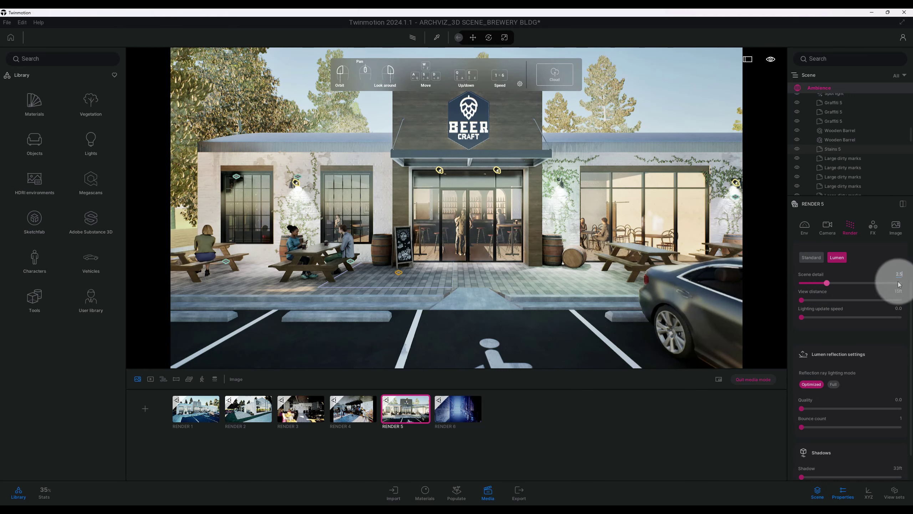
key("Return")
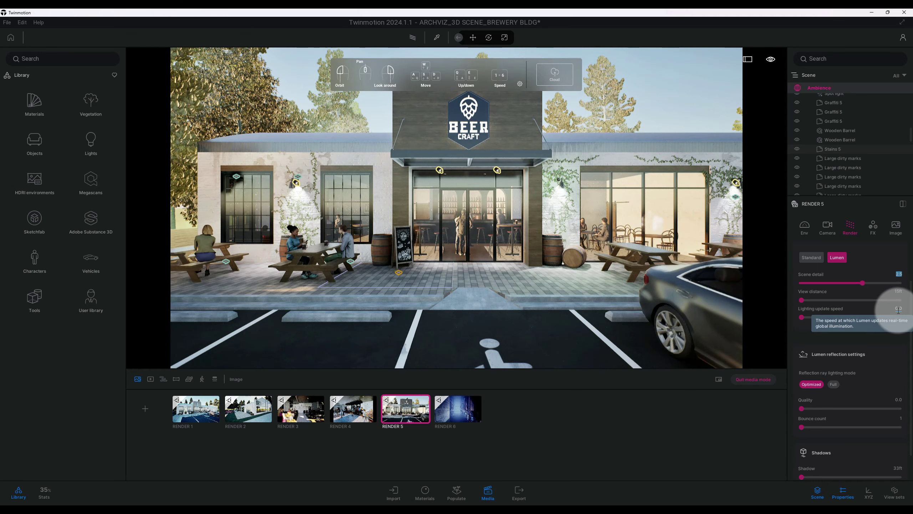
left_click(898, 311)
type("1")
key("Return")
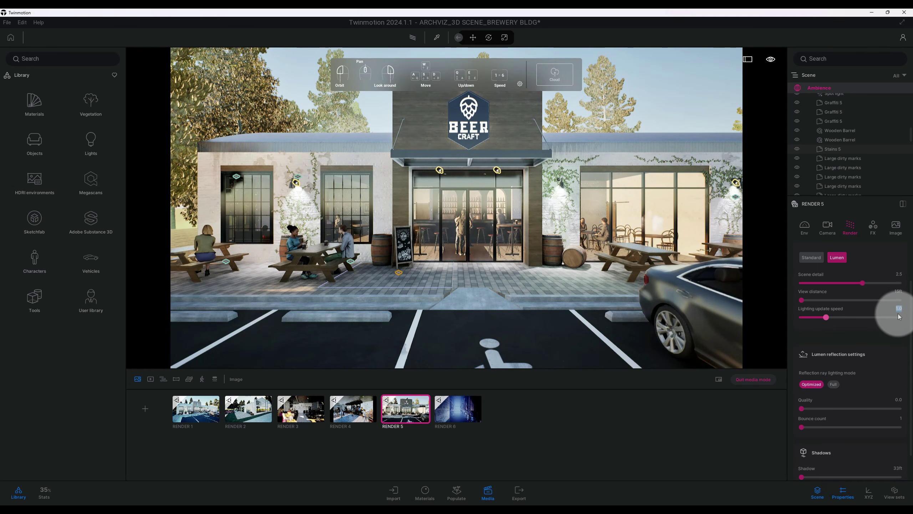
scroll(901, 326, "down", 1)
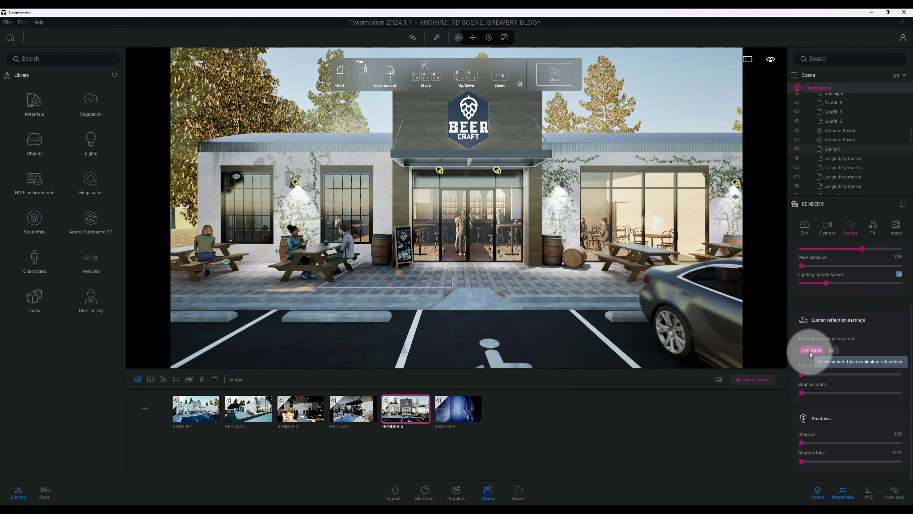
mouse_move(811, 350)
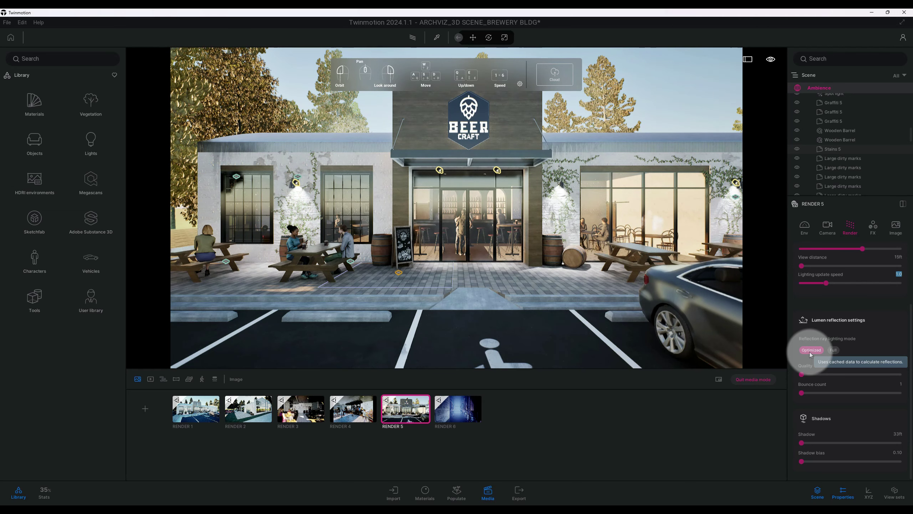
- Set Lumen reflections to Full lighting mode, quality 5.0 and bounce count 5
left_click(836, 350)
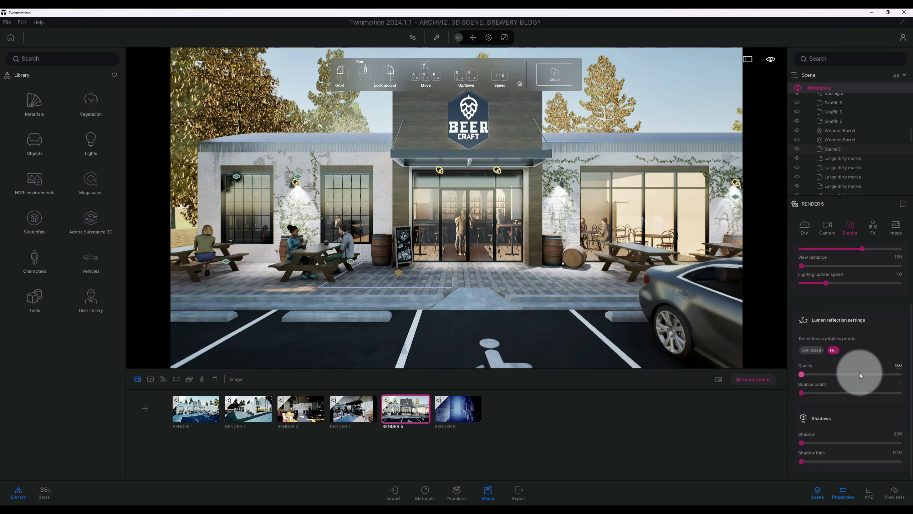
left_click(898, 370)
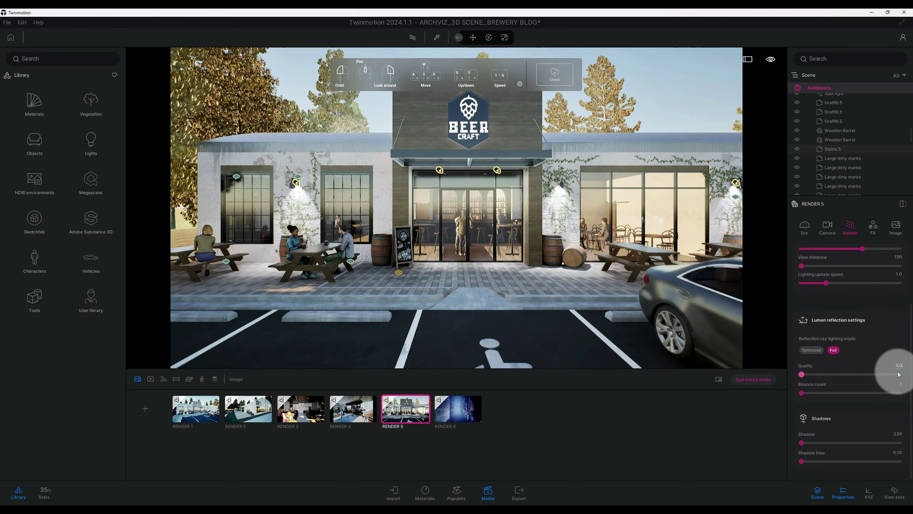
type("1")
key("Return")
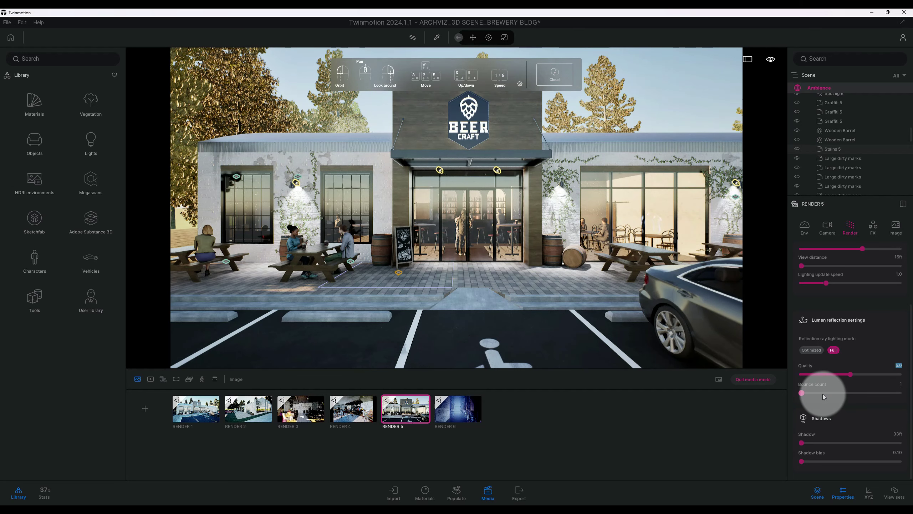
left_click(902, 389)
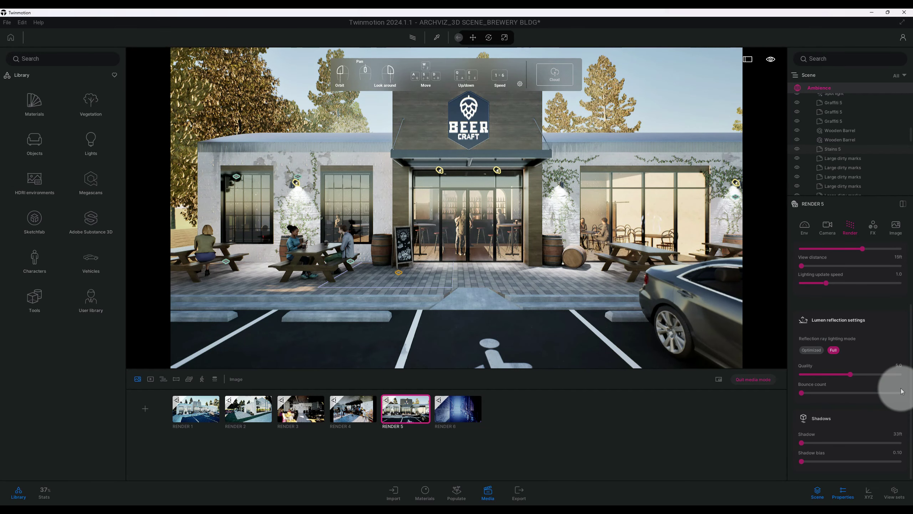
type("5")
key("Return")
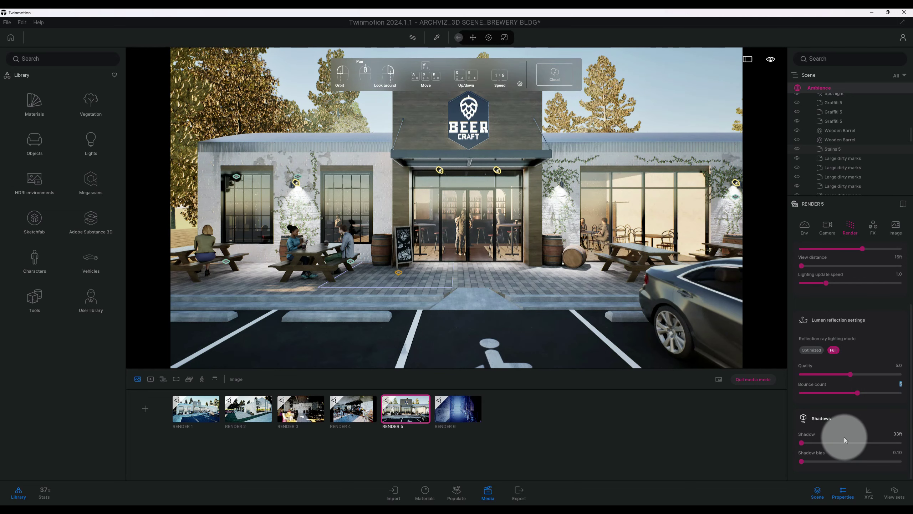
- Set a 1000 ft shadow distance and 0.25 shadow bias in the Shadows section
left_click(895, 434)
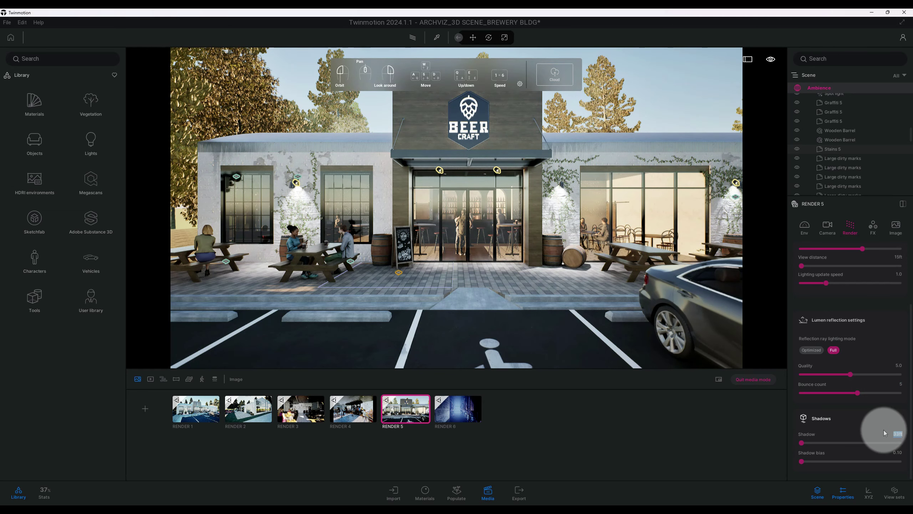
type("1000")
key("Return")
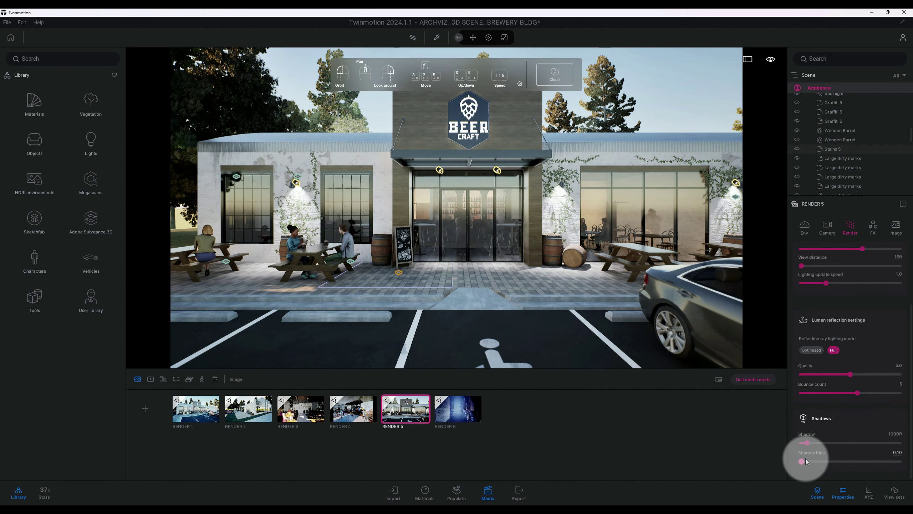
left_click(895, 453)
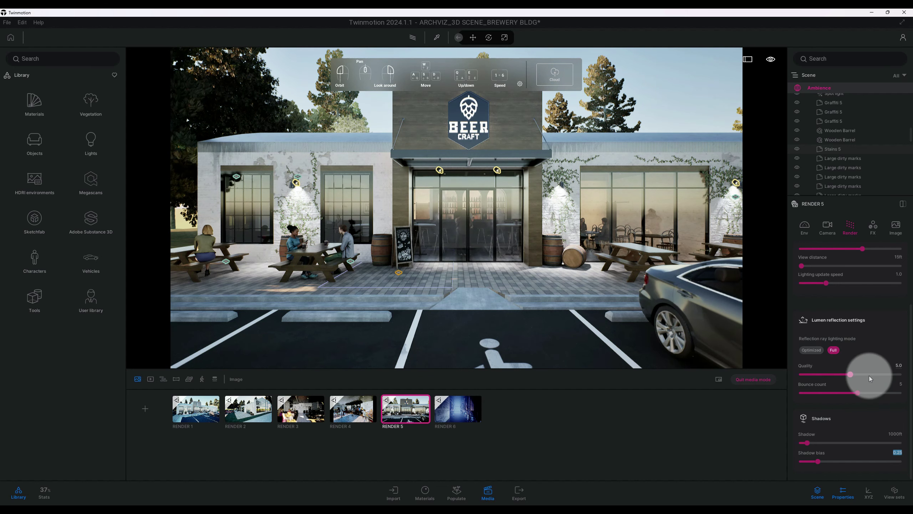
- Set FX color grading contrast to 45% and saturation to 65%
left_click(875, 232)
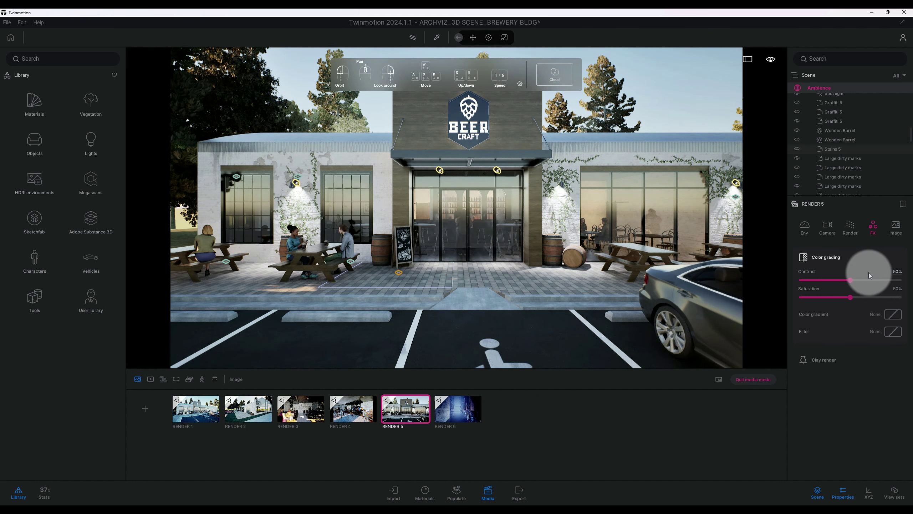
left_click(897, 272)
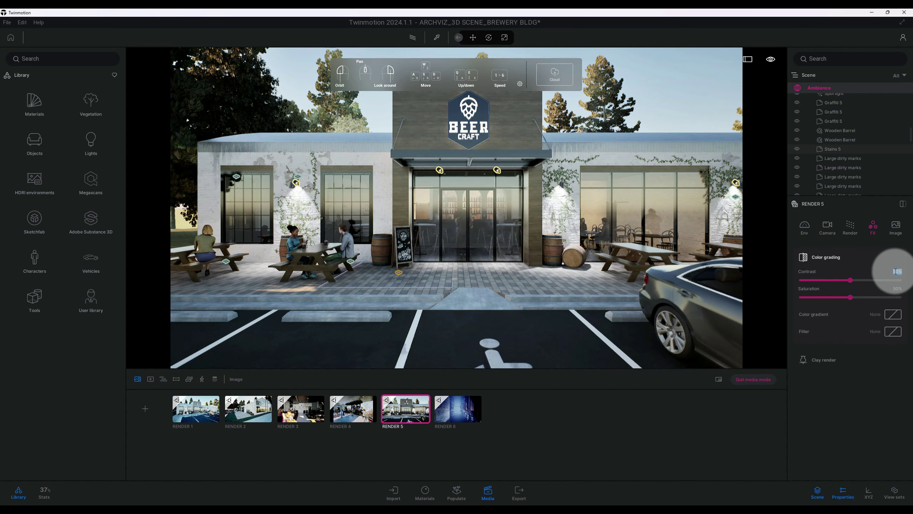
type("45")
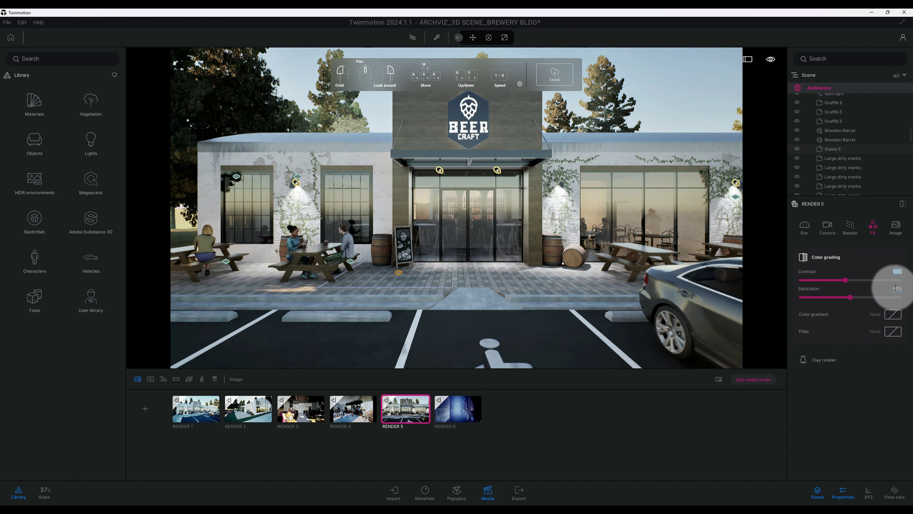
left_click(898, 288)
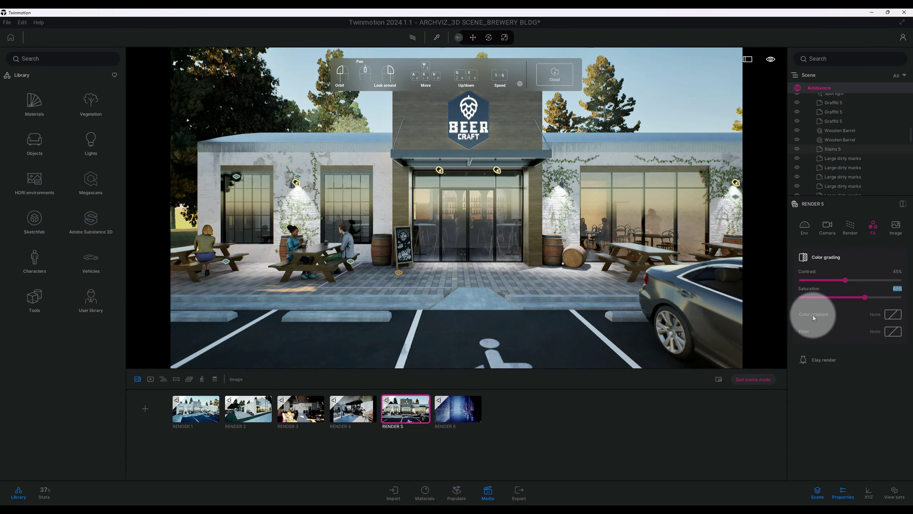
- Preview the Anso and AUT gradients, then apply the Fuji color gradient
left_click(893, 315)
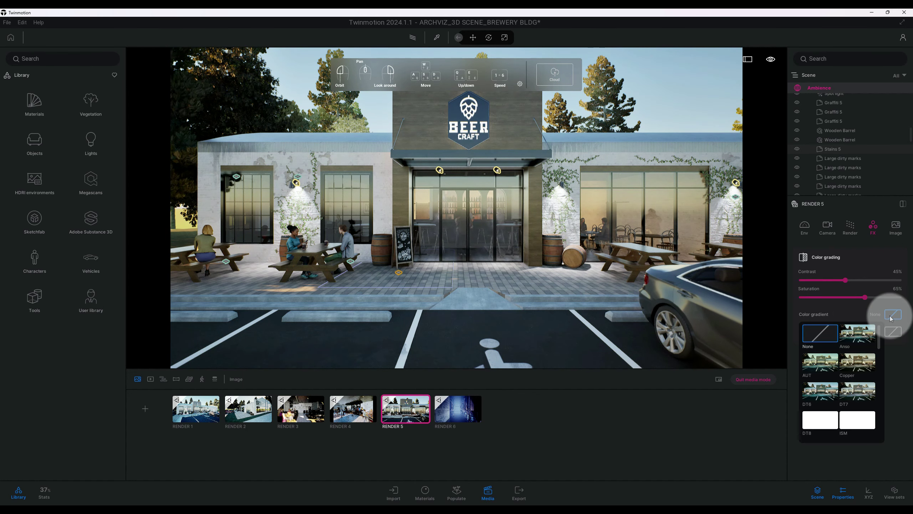
left_click(858, 334)
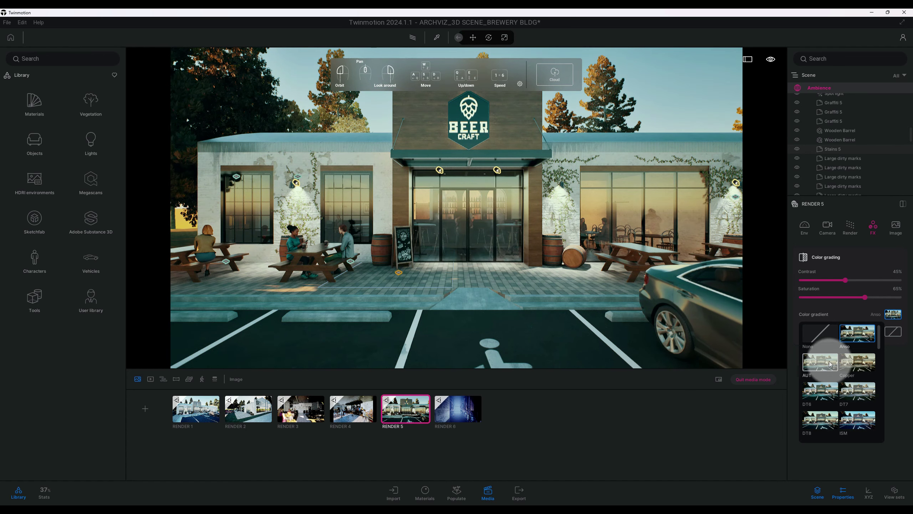
left_click(830, 365)
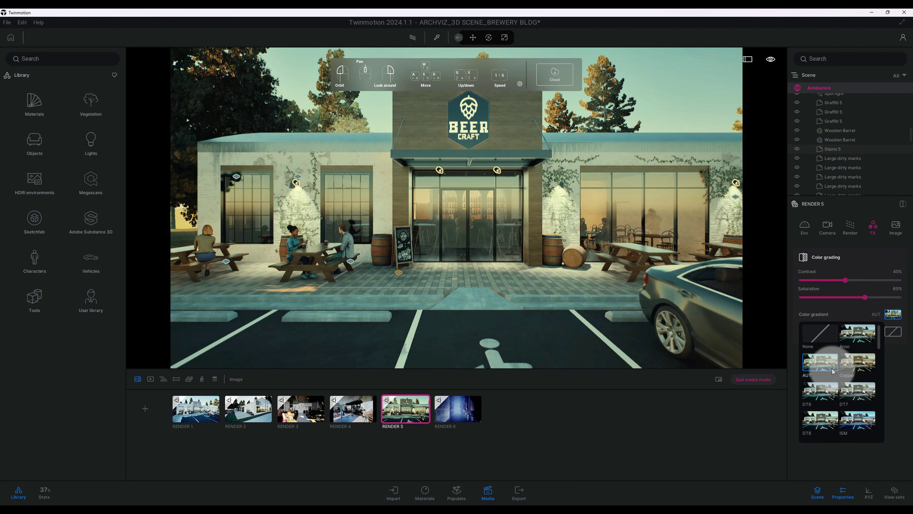
scroll(833, 371, "down", 2)
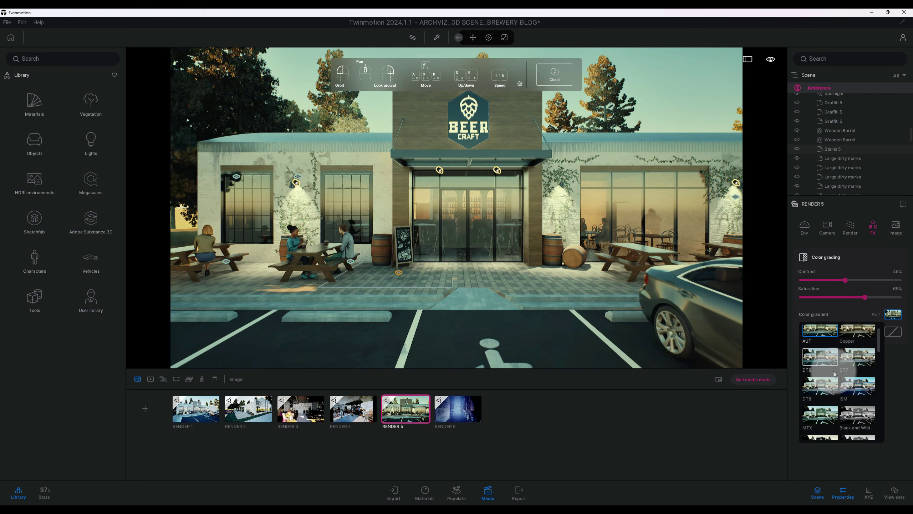
scroll(834, 373, "down", 1)
scroll(834, 373, "down", 1)
scroll(834, 372, "down", 1)
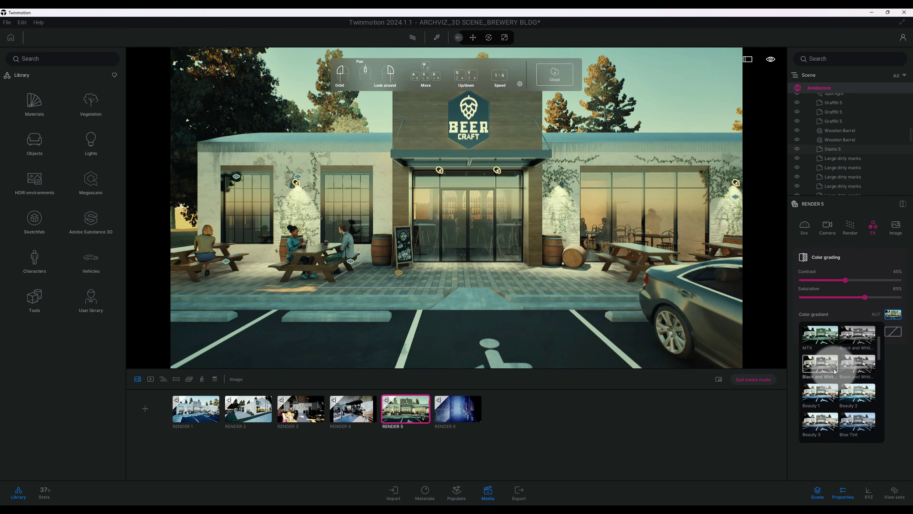
scroll(834, 371, "down", 1)
scroll(834, 372, "down", 1)
scroll(834, 371, "down", 1)
scroll(834, 372, "down", 2)
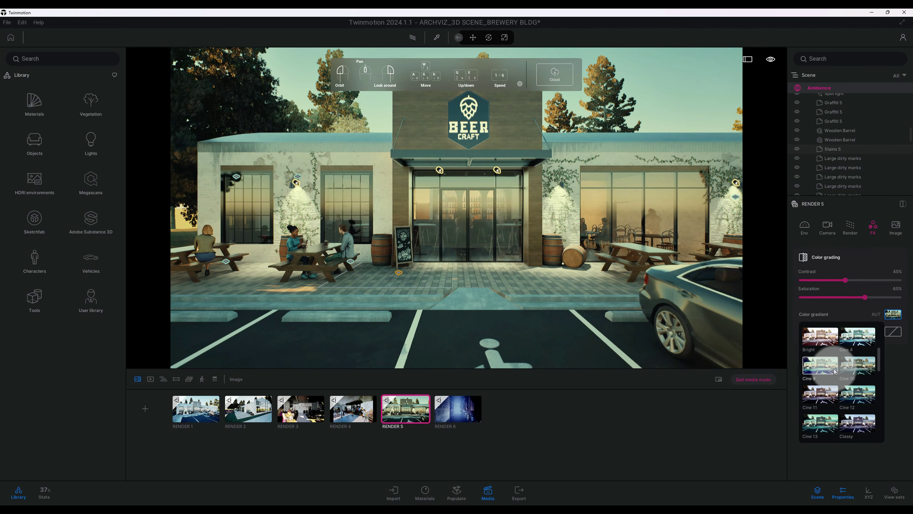
scroll(835, 372, "down", 1)
scroll(835, 372, "down", 1)
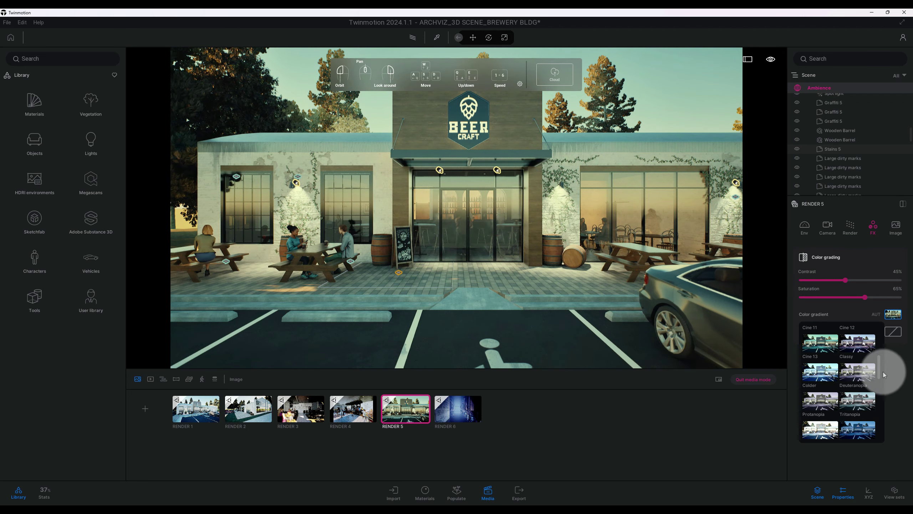
left_click_drag(883, 374, 881, 386)
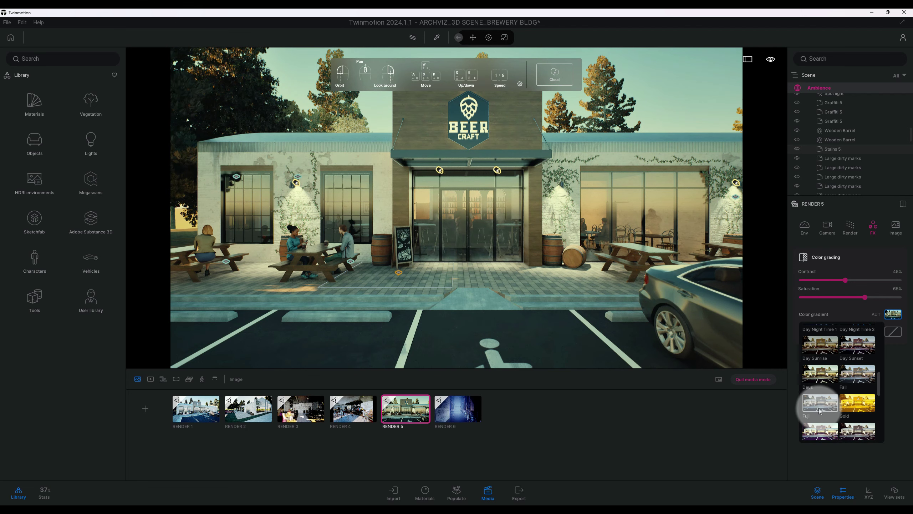
left_click(820, 411)
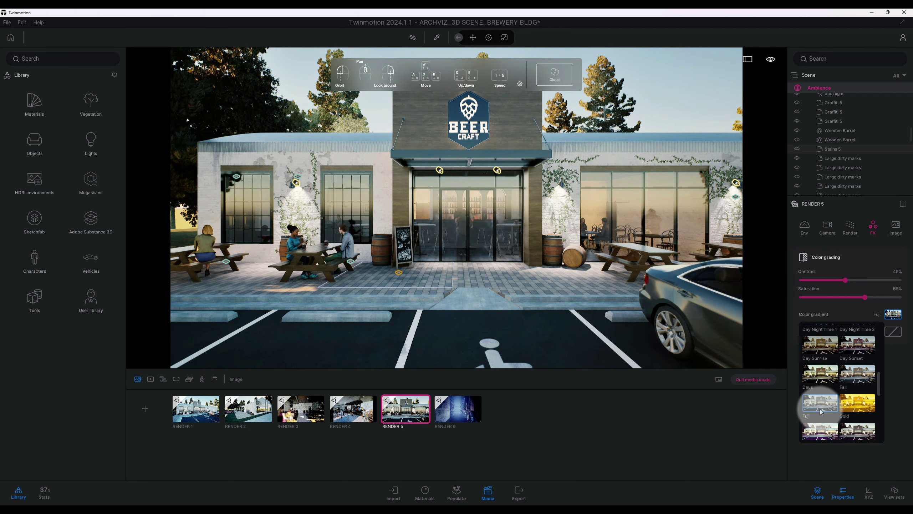
left_click(897, 360)
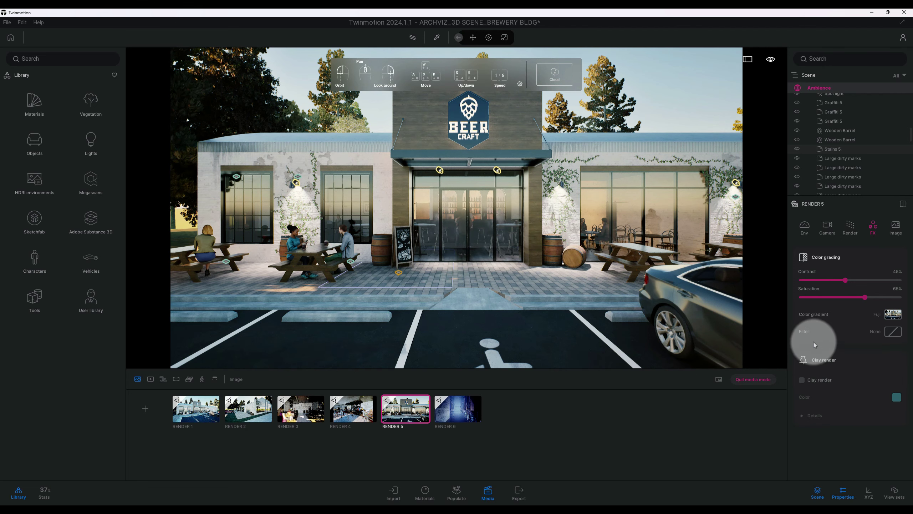
- Update Render 5 to the current view and set its output size to 4K UHD 3840x2160
left_click(894, 227)
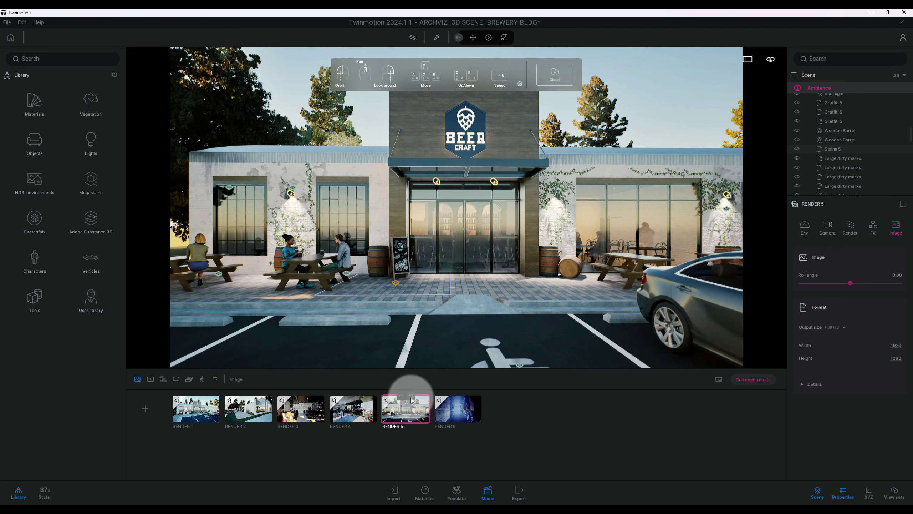
left_click(411, 397)
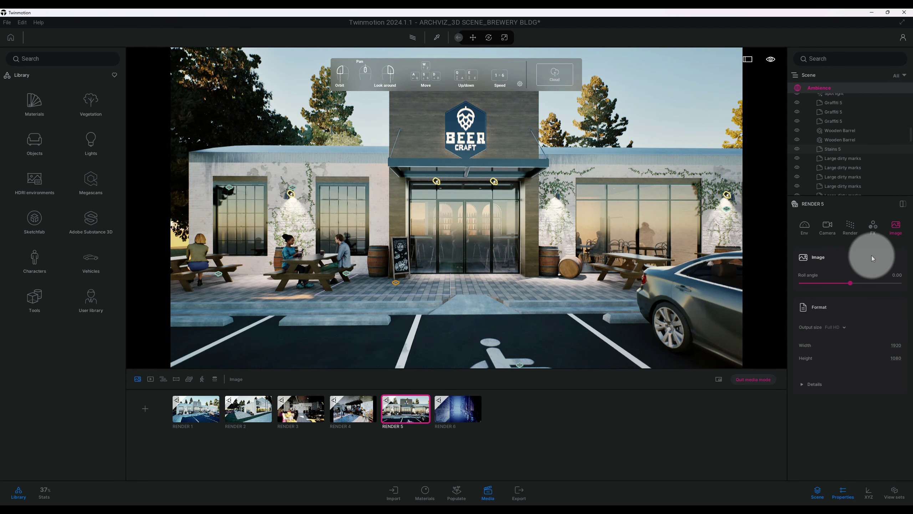
left_click(847, 328)
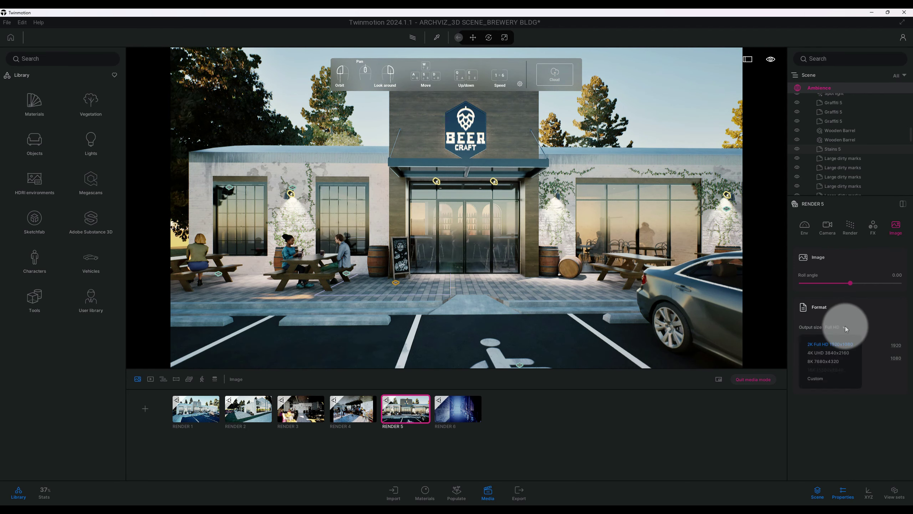
left_click(828, 353)
- Bring up Render 5's natural lighting settings: 09:30, sun intensity 350, ambient 0.75
left_click(875, 308)
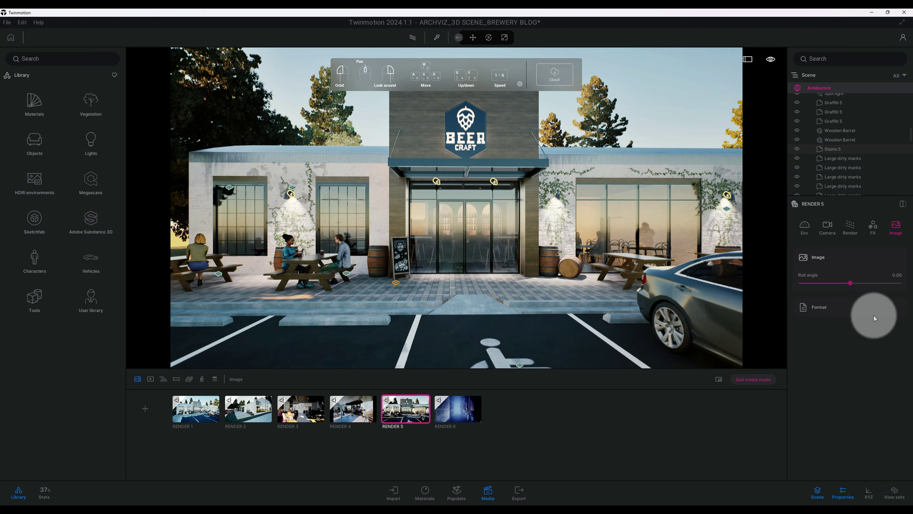
left_click(810, 226)
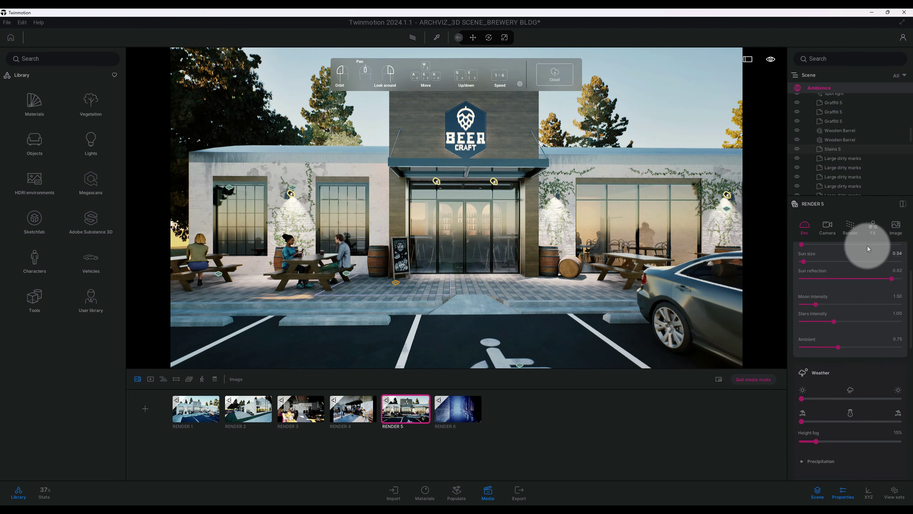
left_click(868, 290)
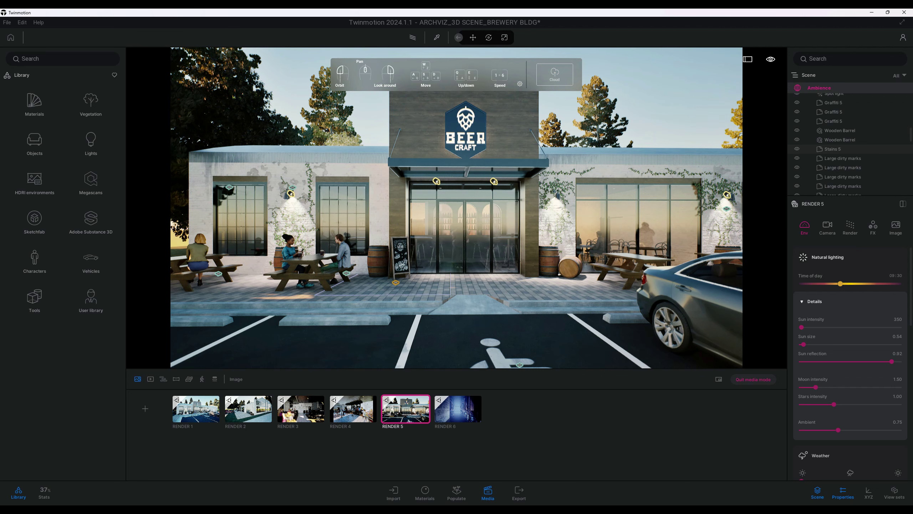